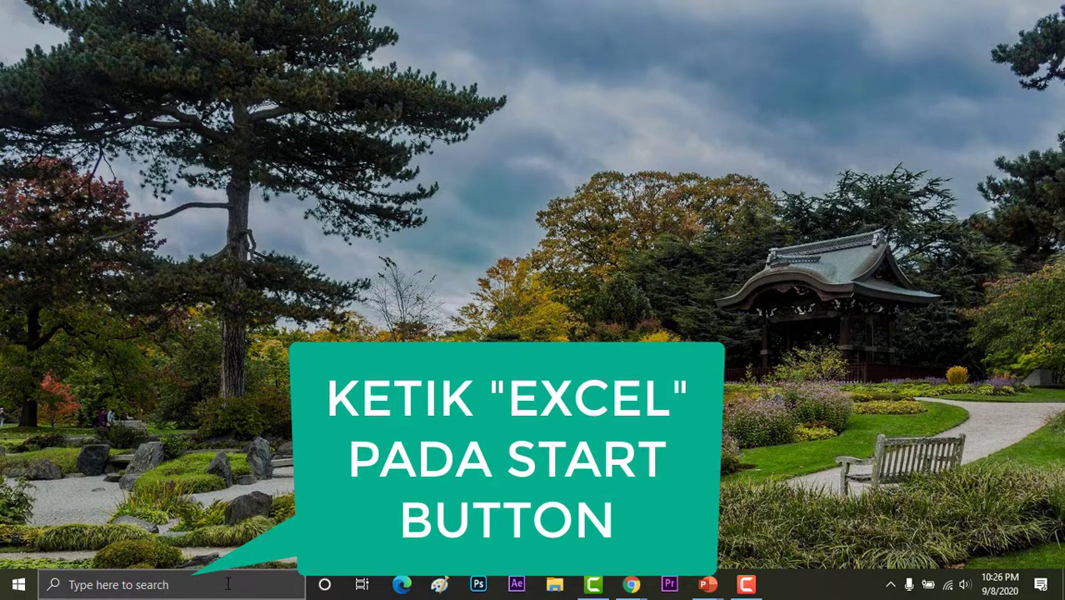
Open Excel from the desktop, maximize its window and create a blank workbook
left_click(227, 584)
type("exc")
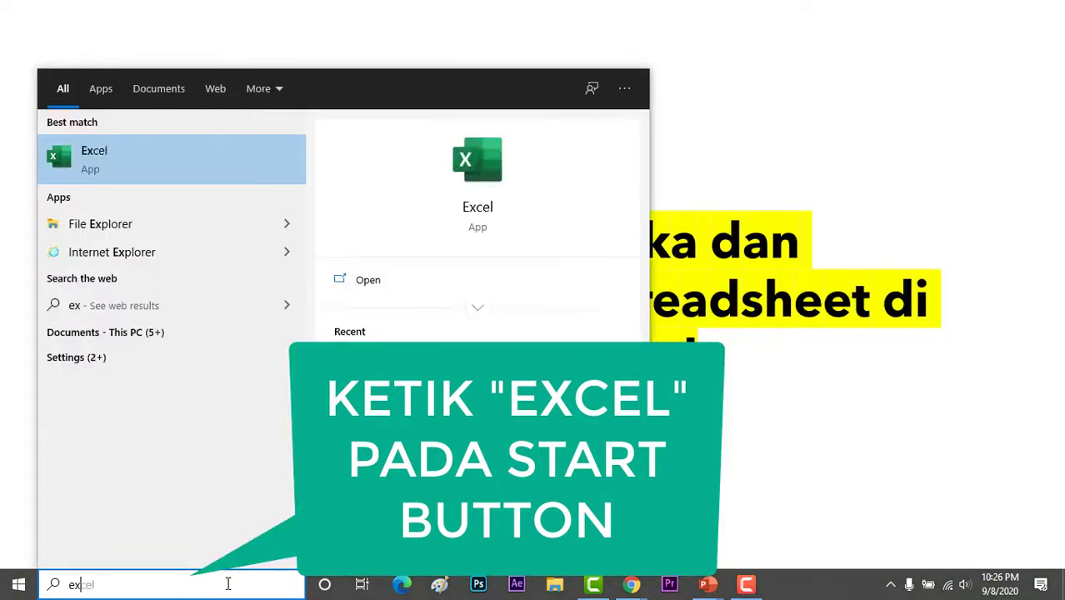
left_click(116, 171)
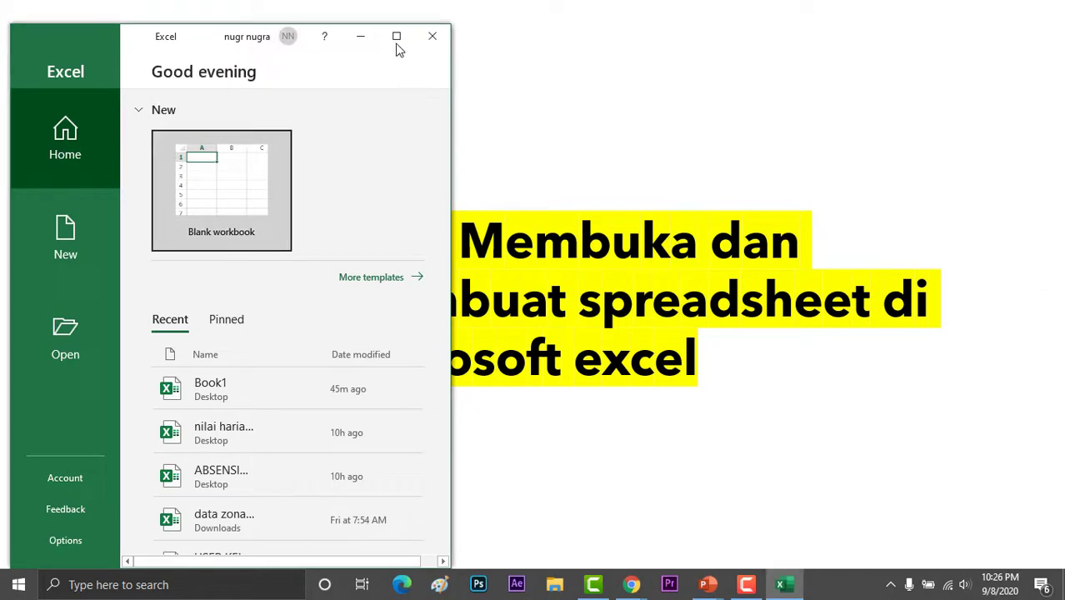
left_click(397, 40)
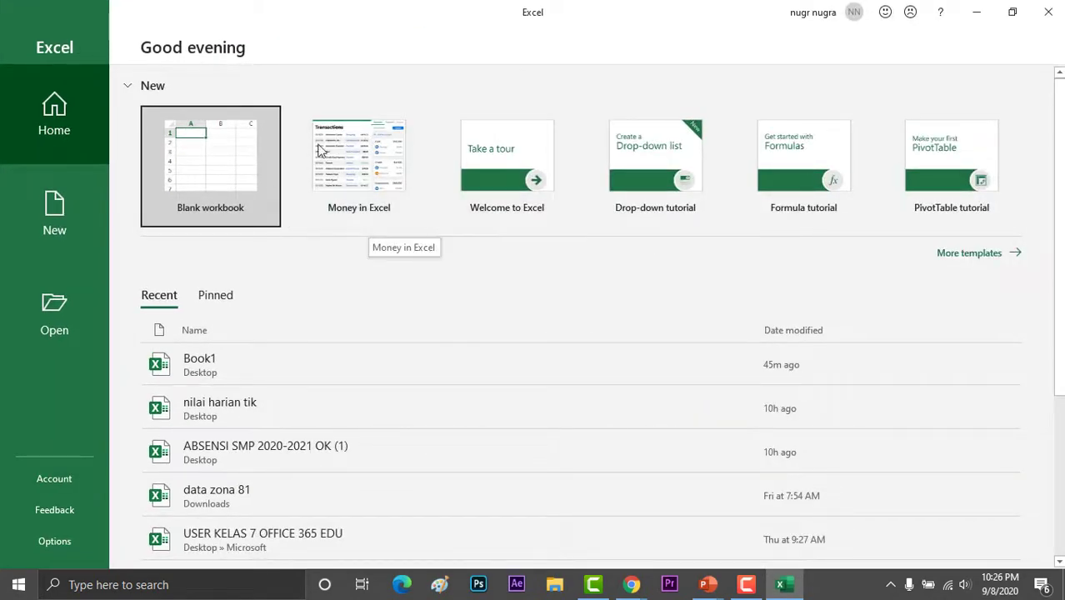
left_click(236, 197)
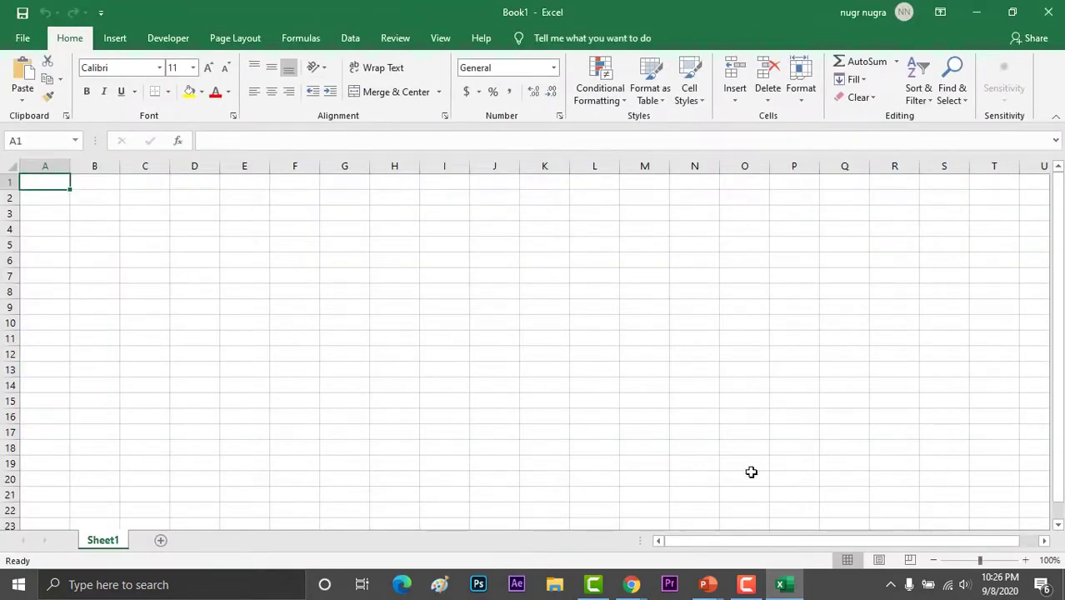
Enter the title "tabel latihan" in cell B2 of the blank sheet
left_click(1026, 561)
left_click(1026, 561)
left_click(1026, 561)
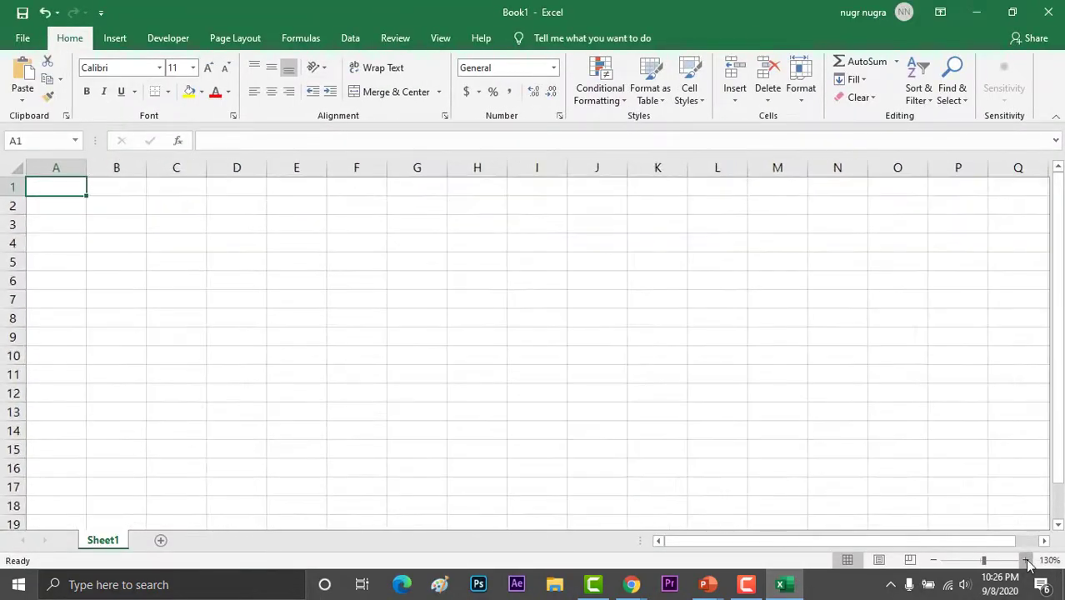
left_click(1025, 561)
left_click(1025, 561)
left_click(1026, 561)
left_click(1026, 561)
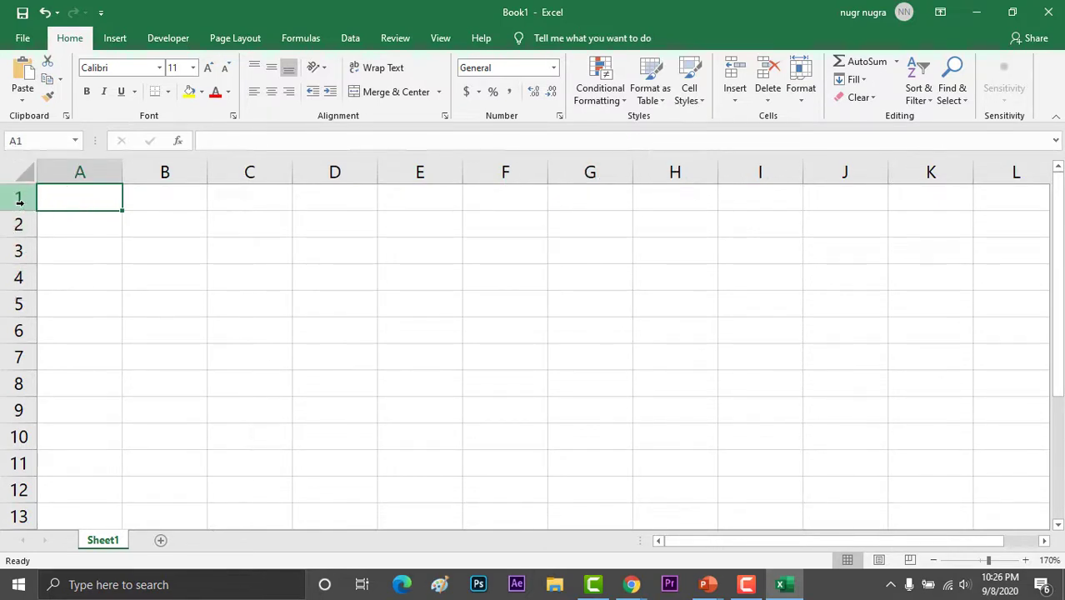
left_click(187, 226)
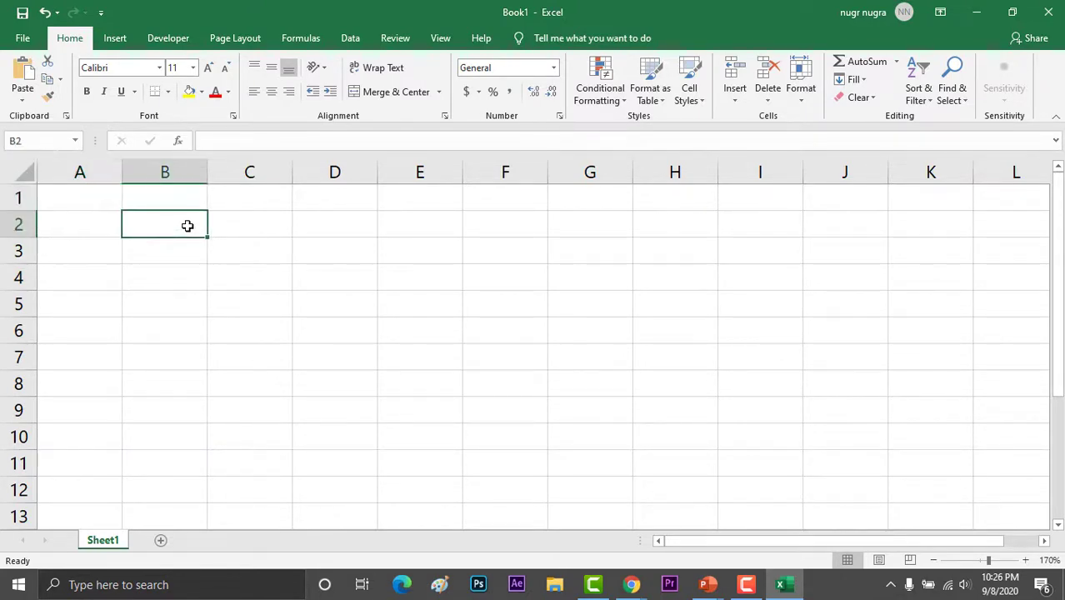
type("tabel")
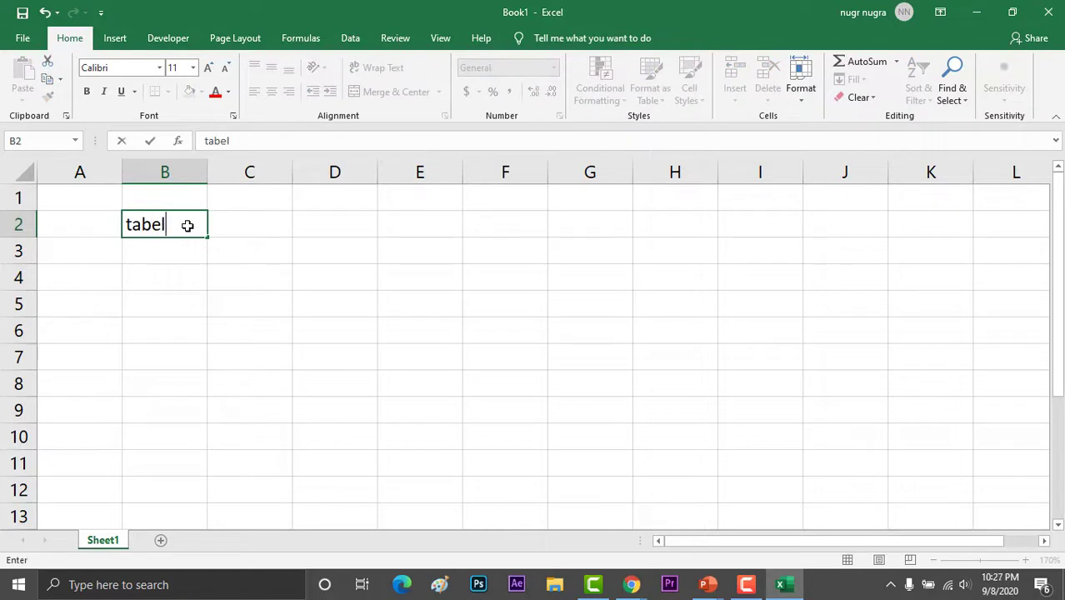
type(" latihan")
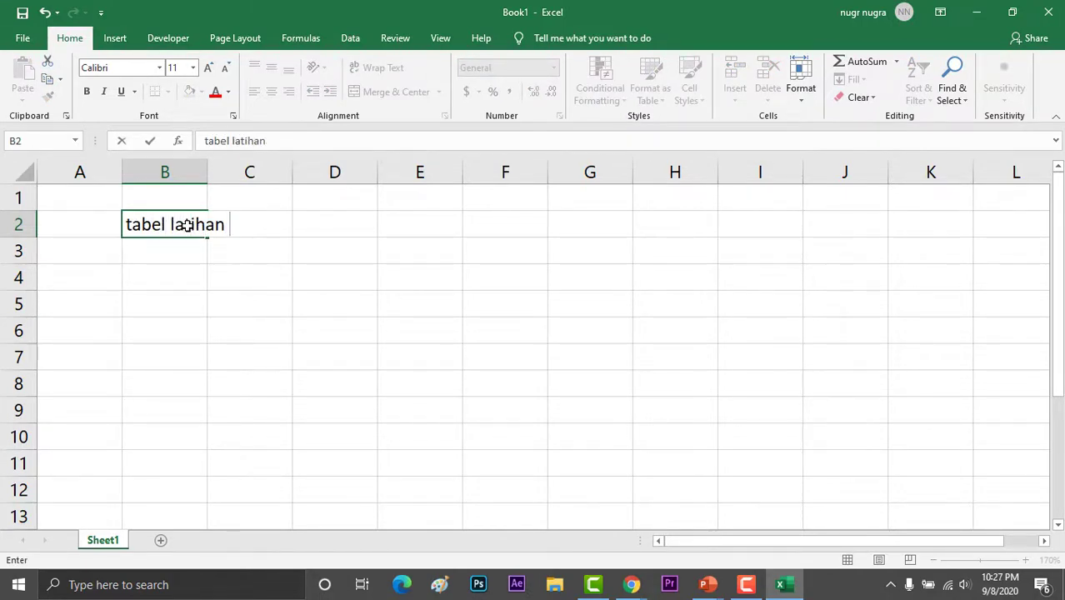
left_click(191, 270)
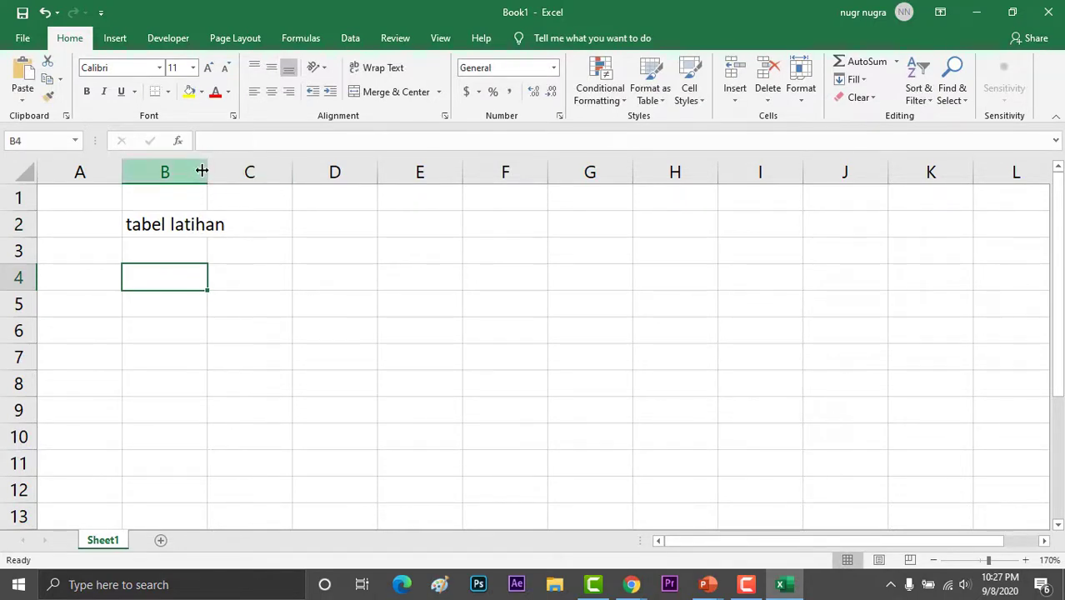
Fit column B's width to the title and make the title in B2 bold
mouse_move(202, 171)
left_mouse_down()
mouse_move(250, 171)
mouse_move(200, 171)
left_mouse_up()
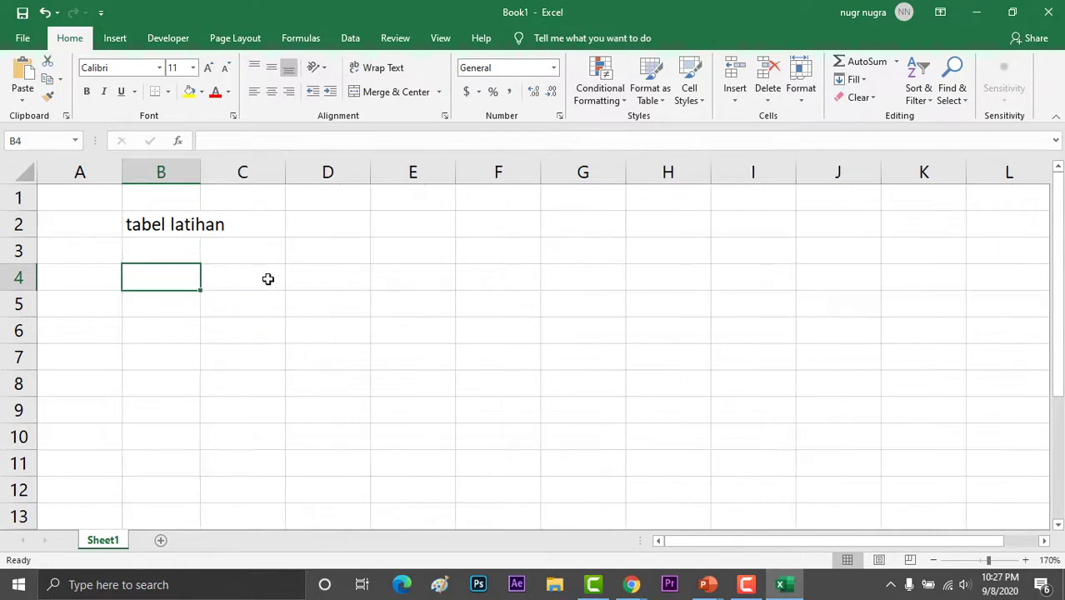
double_click(199, 176)
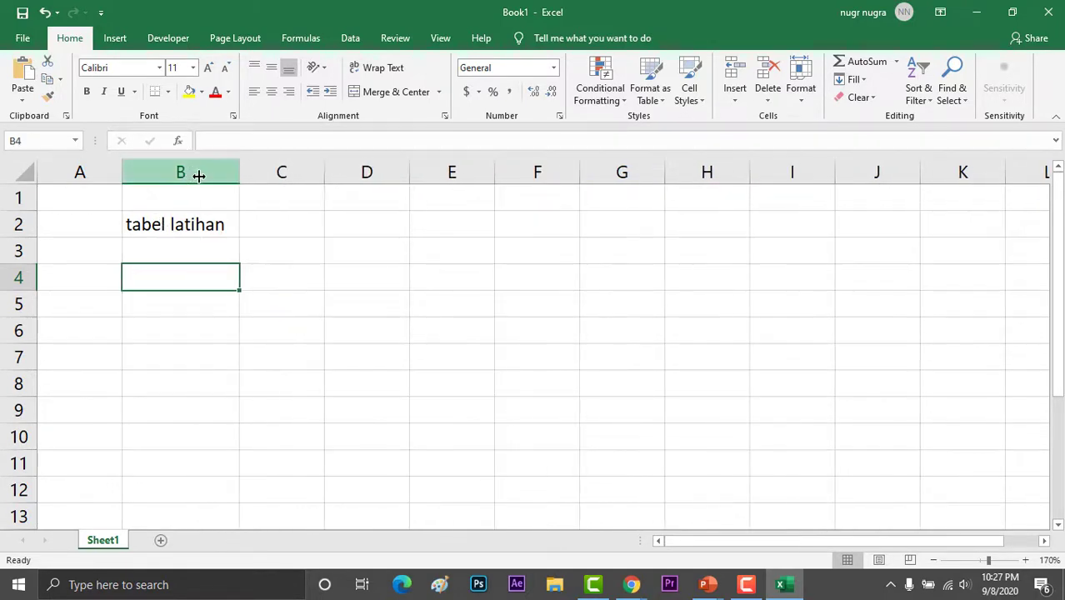
left_click(158, 232)
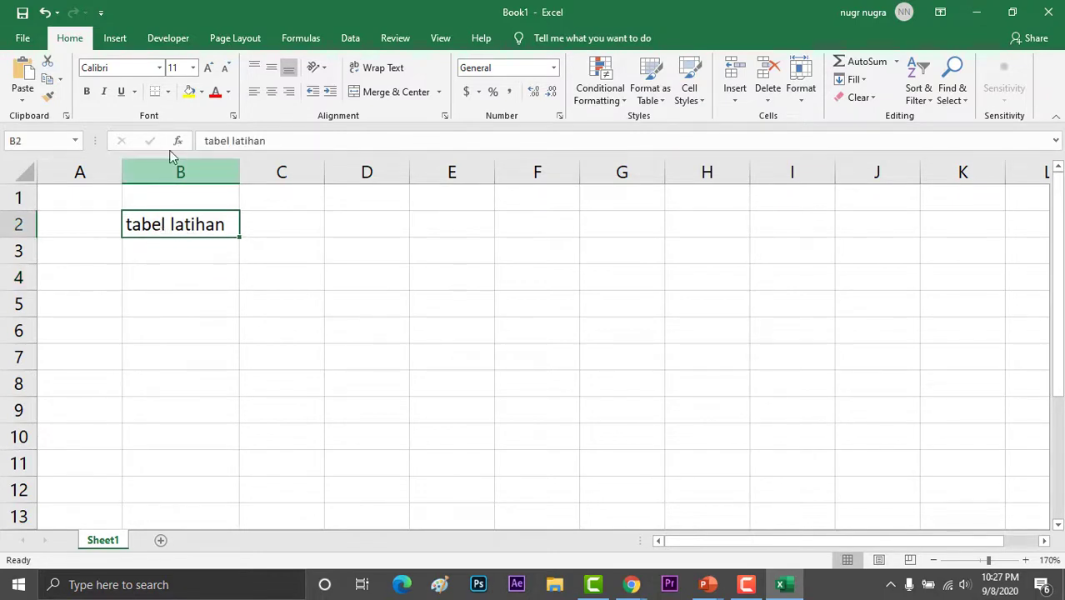
left_click(86, 91)
Enter the headers "nama", "nilai 1", "nilai 2" and "jumlah" in cells B3 to E3
left_click(167, 250)
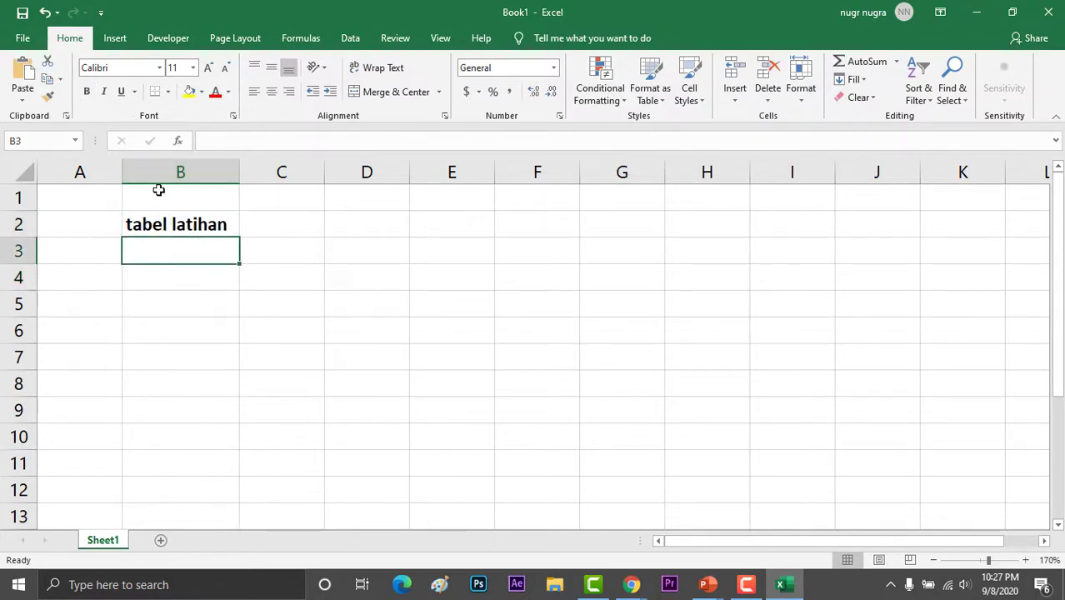
type("nama")
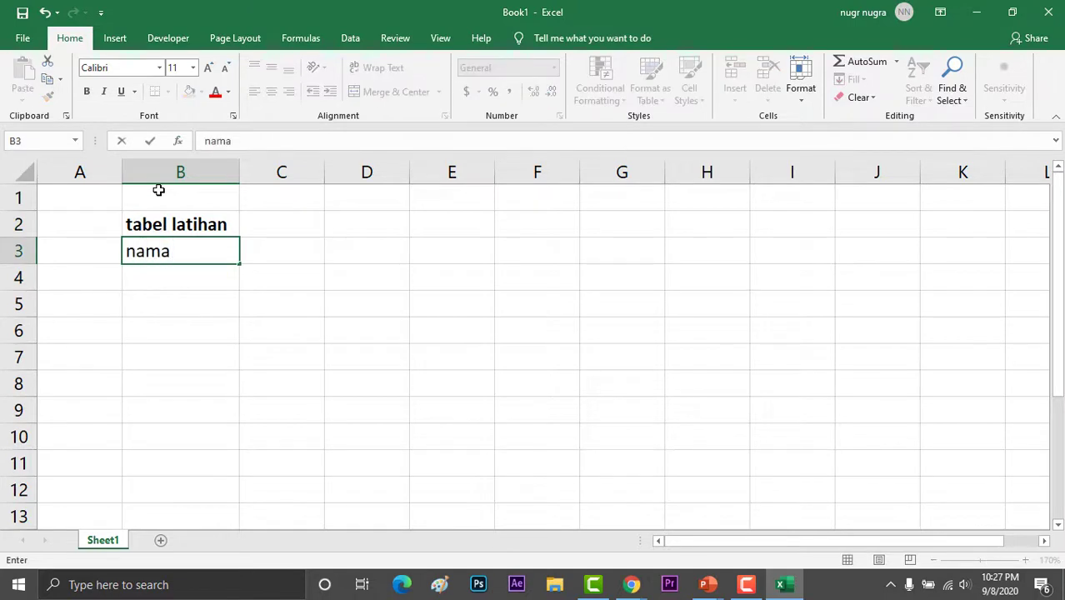
key("Tab")
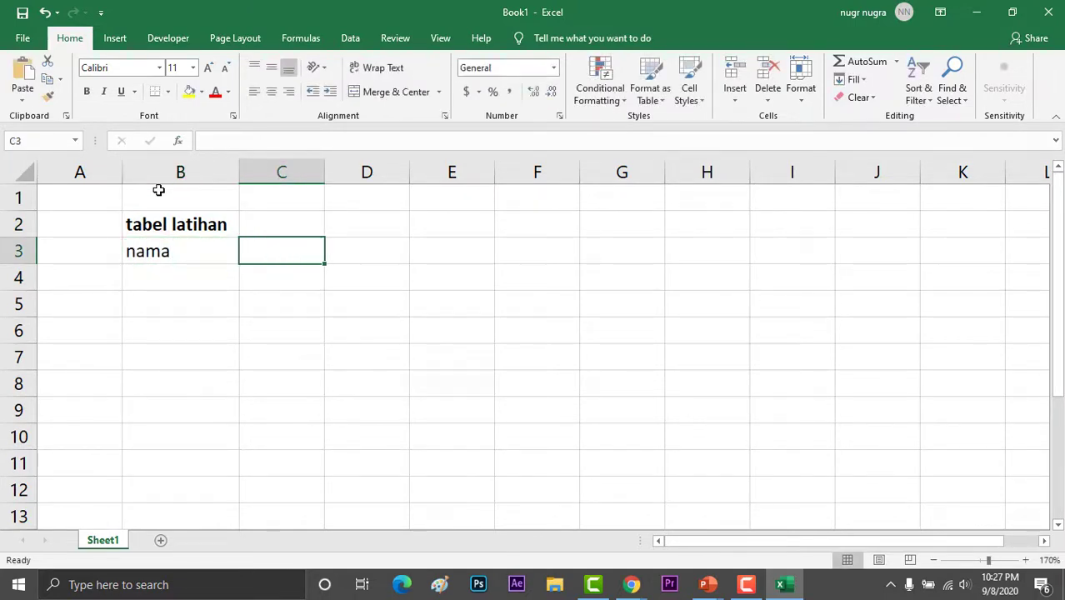
key("Left")
key("Right")
type("n")
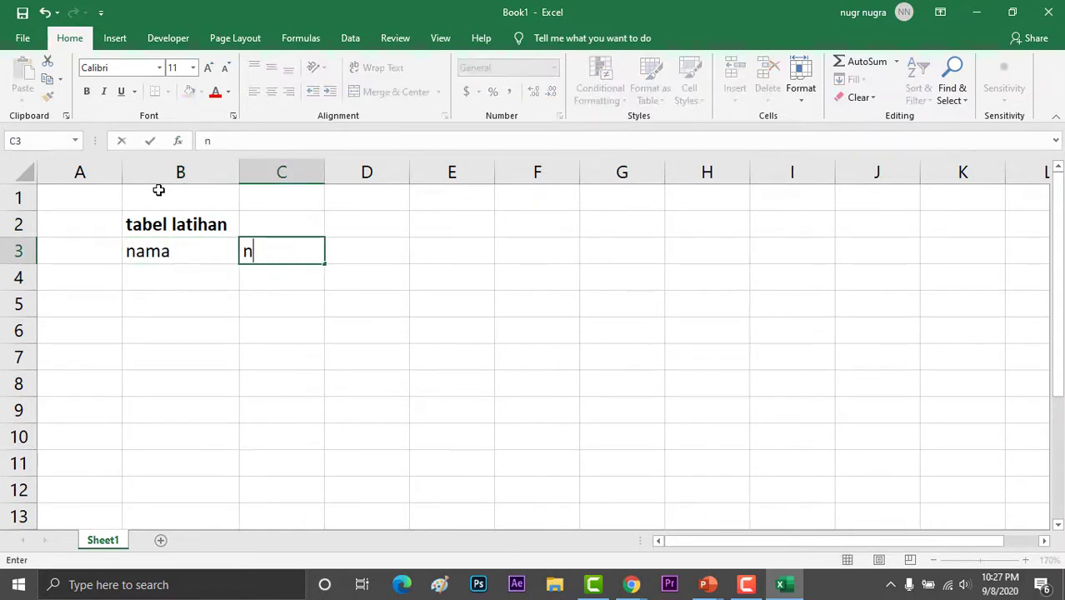
type("ilai 1")
key("Tab")
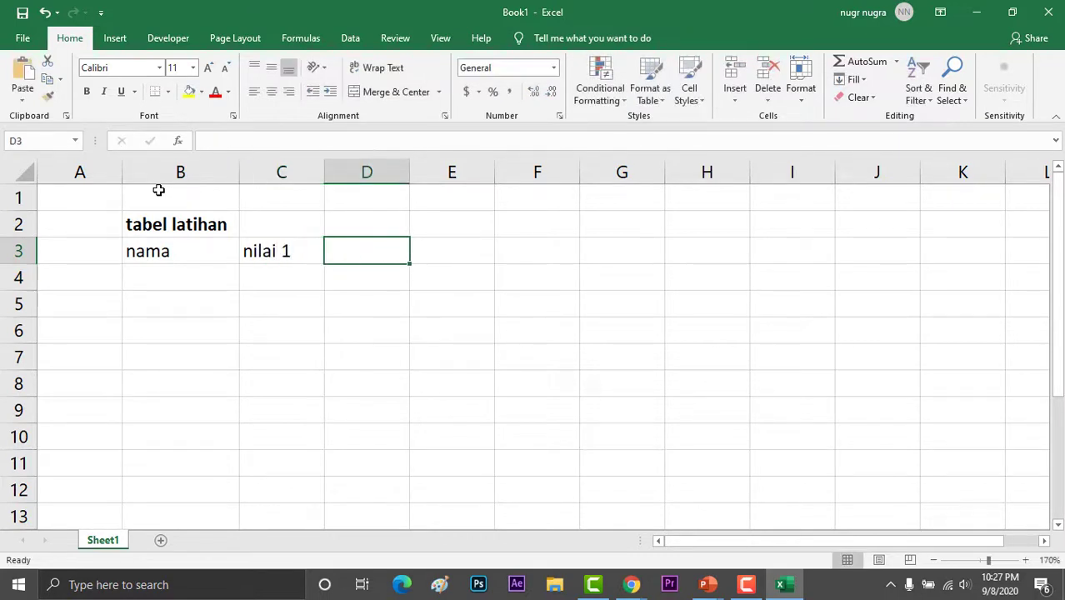
type("nilai 2")
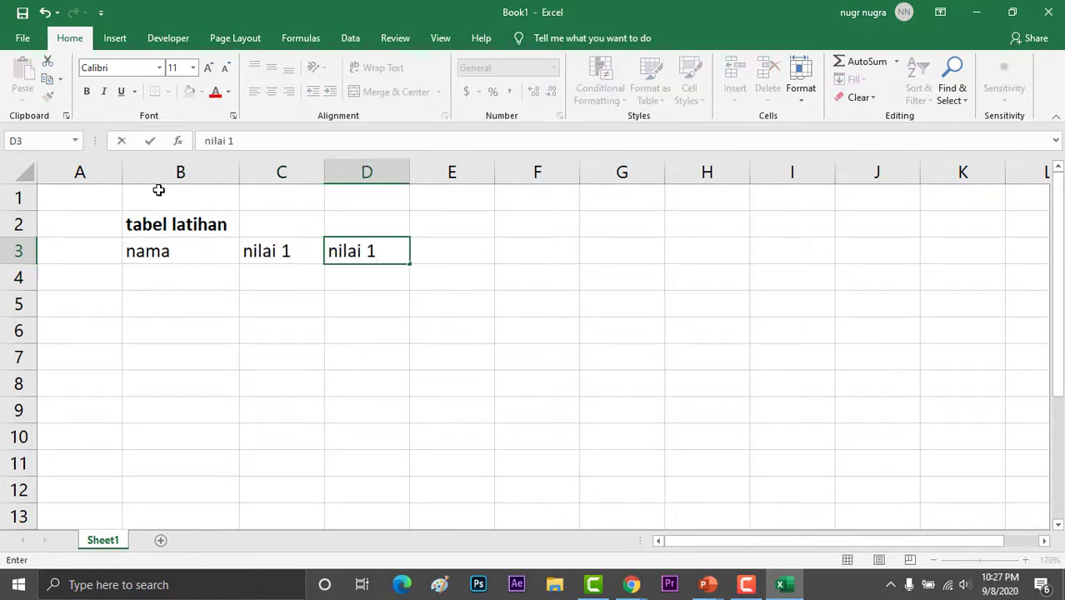
key("Tab")
type("ju")
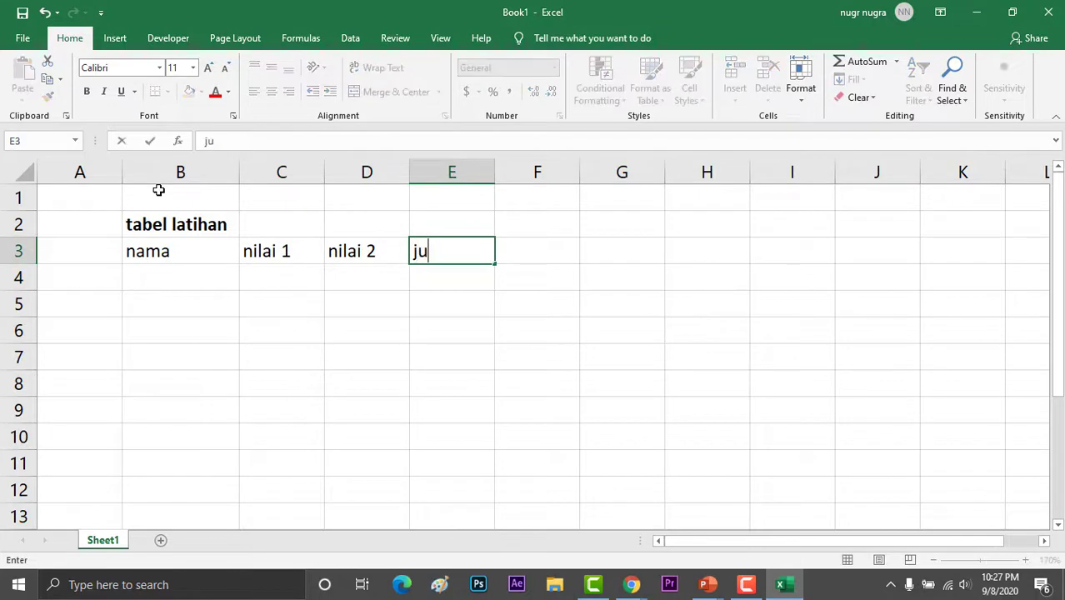
key("Return")
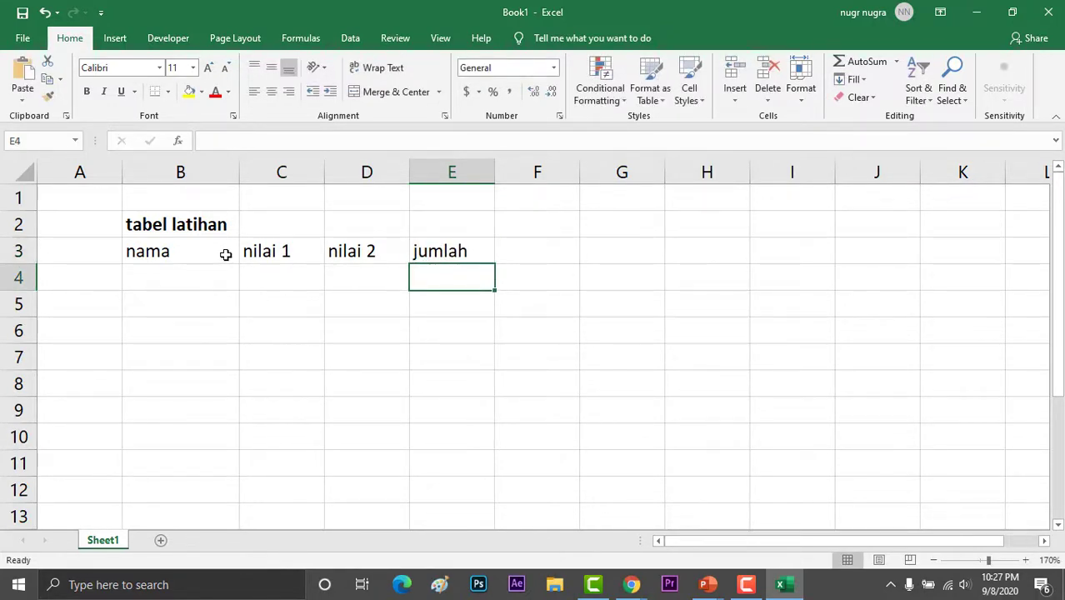
Fit the widths of columns C, D and E to their header text
left_click(238, 177)
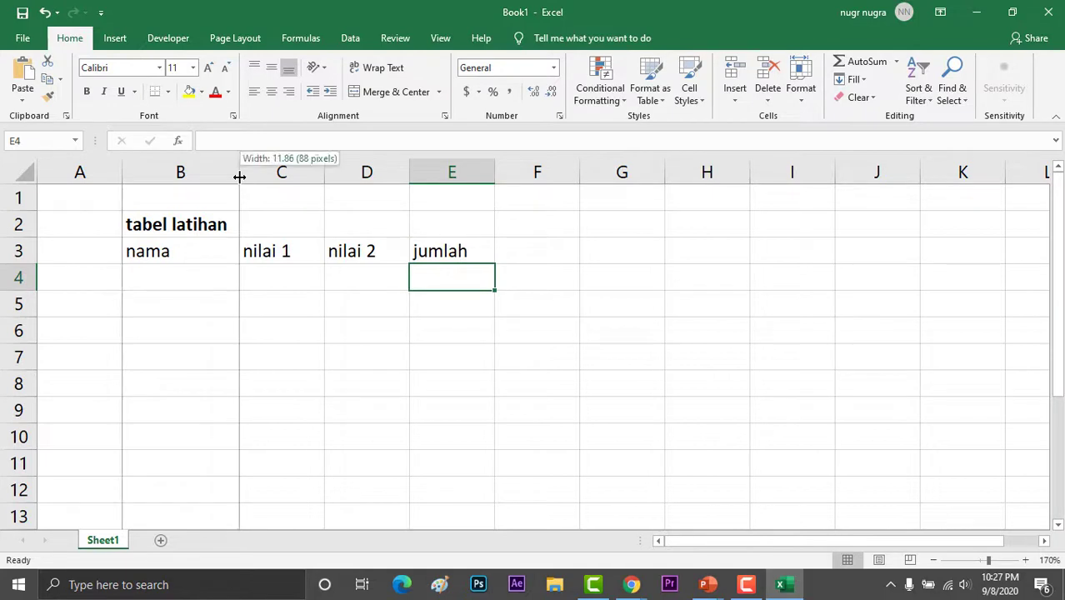
double_click(327, 170)
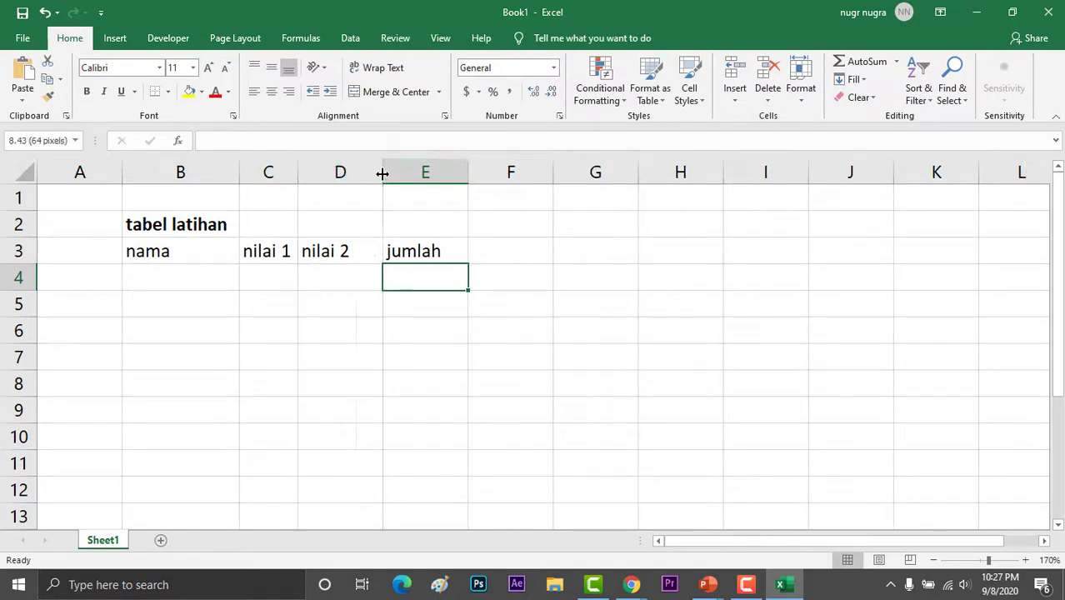
double_click(380, 171)
double_click(440, 171)
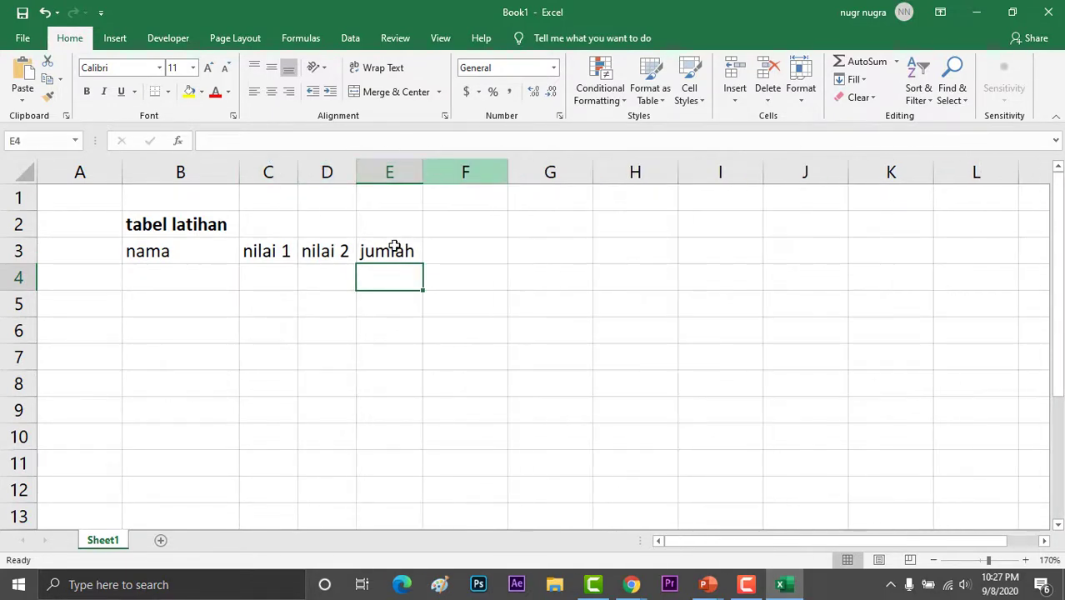
Fill cells B4 to B7 under the "nama" header with four people's first names
left_click(337, 346)
left_click_drag(338, 346, 216, 285)
left_click(217, 285)
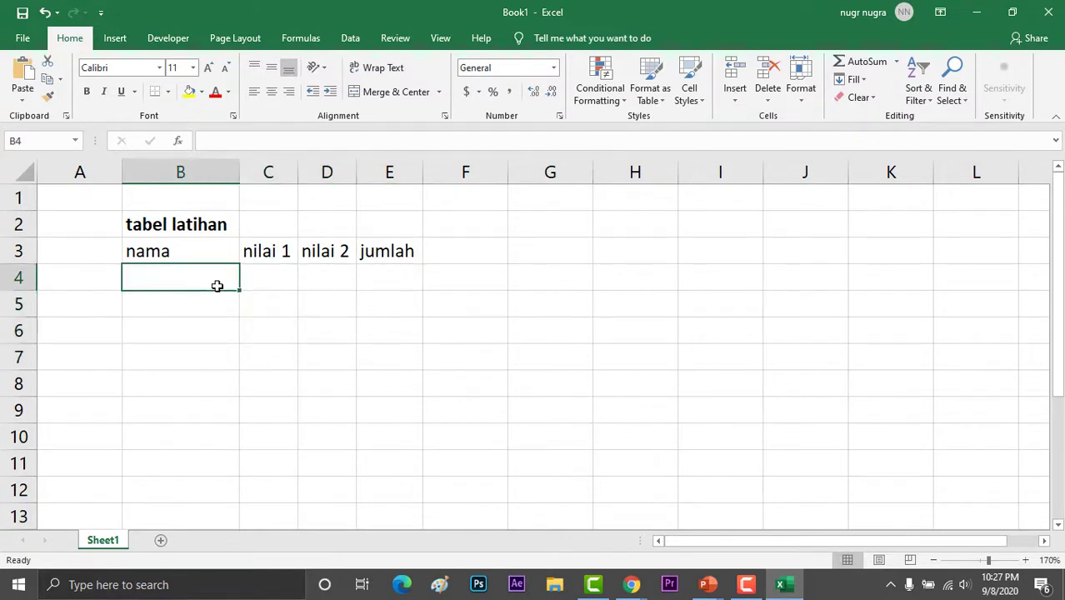
type("ade")
key("Return")
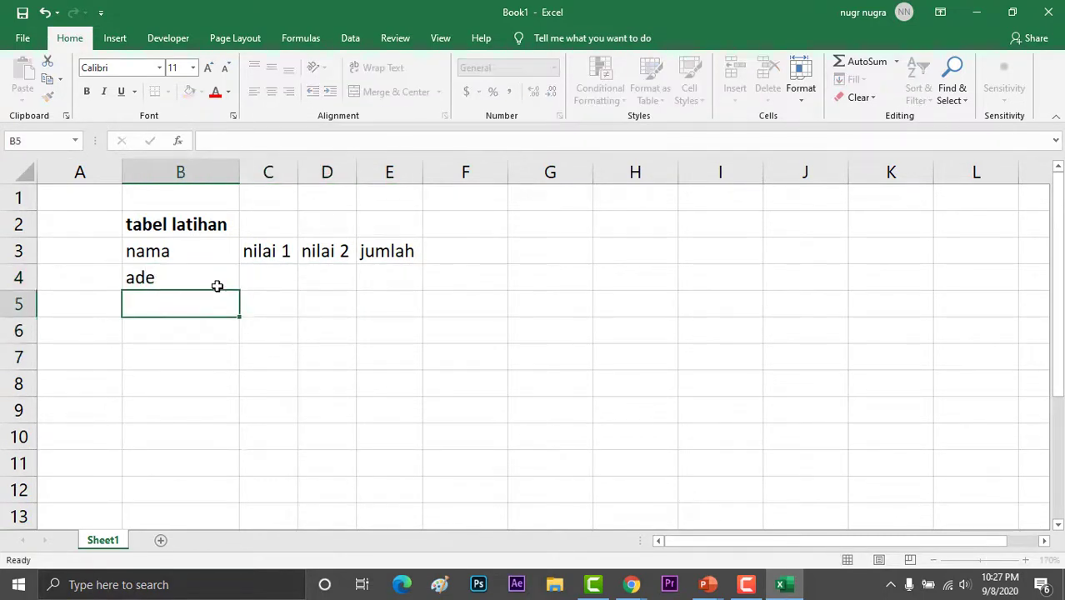
type("budi")
key("Return")
type("cinta")
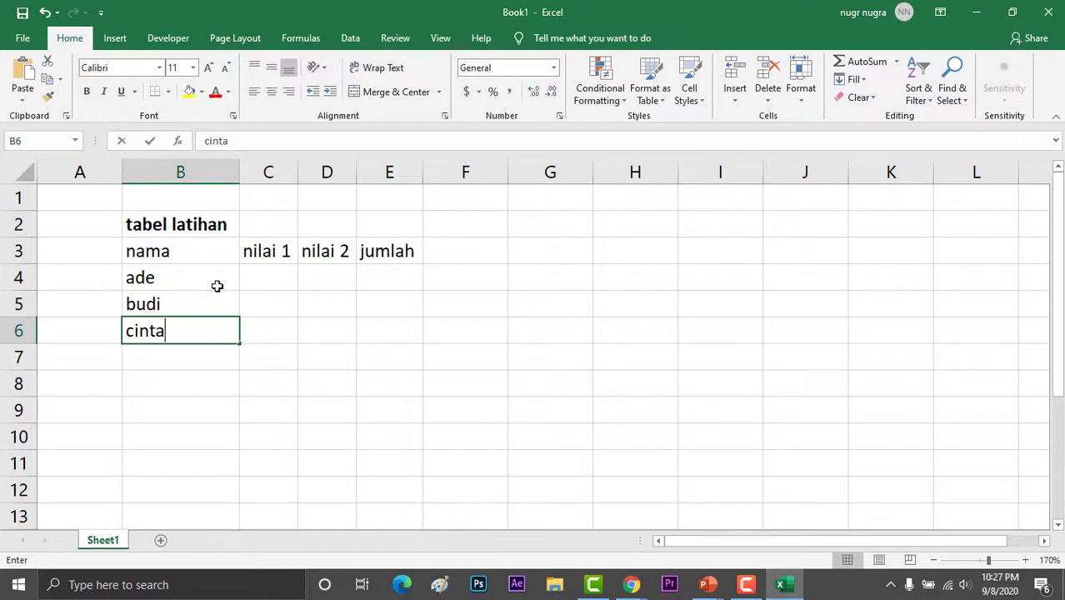
key("Return")
type("eva")
key("Return")
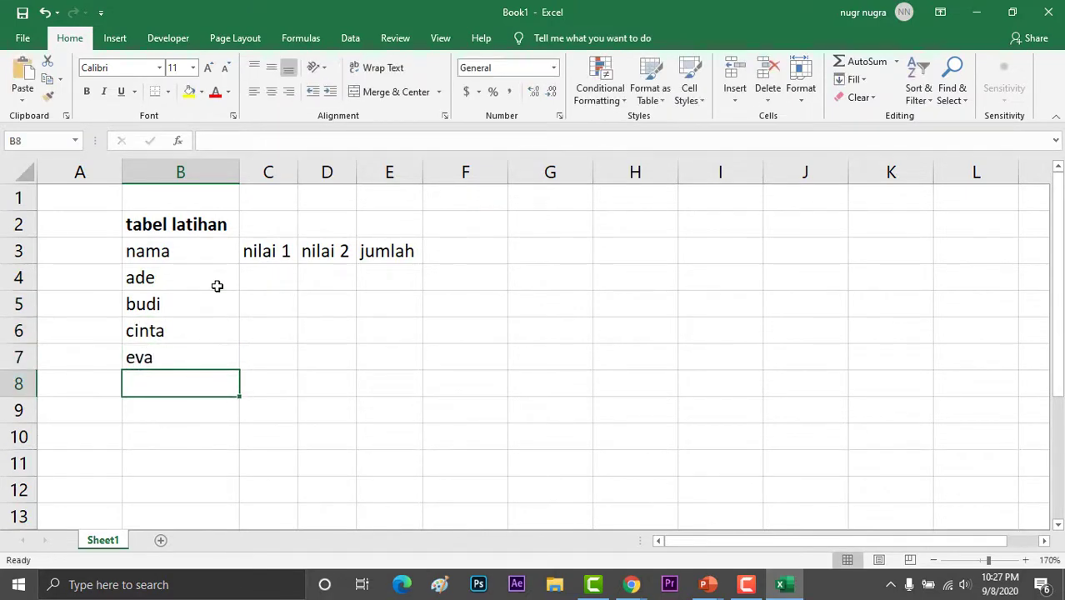
left_click(301, 402)
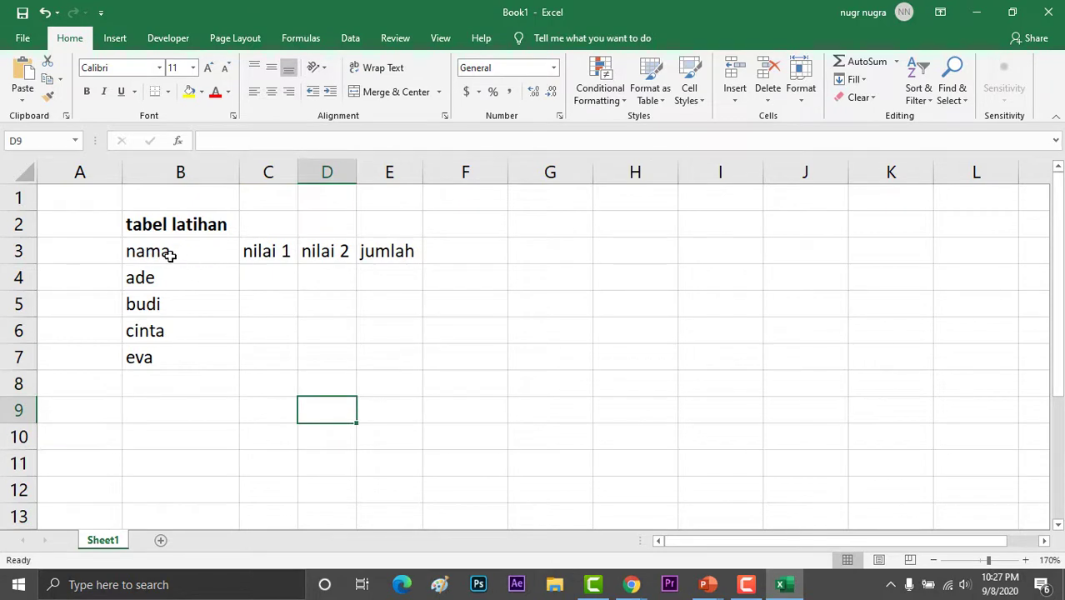
Apply All Borders to the table range B3:E7, covering the headers and the four name rows
left_click(167, 253)
left_click_drag(200, 252, 401, 352)
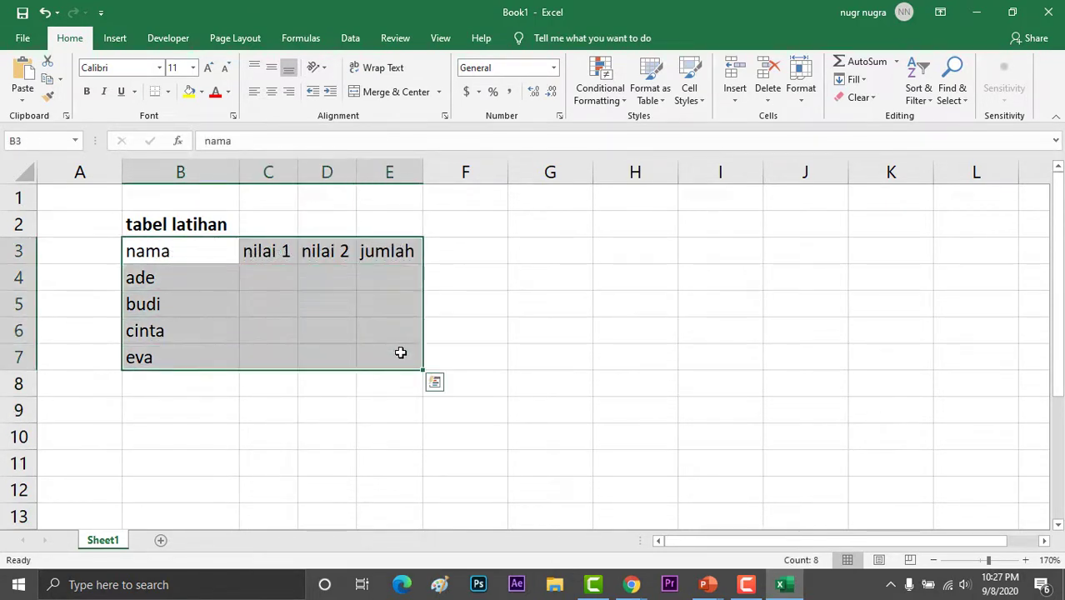
right_click(401, 352)
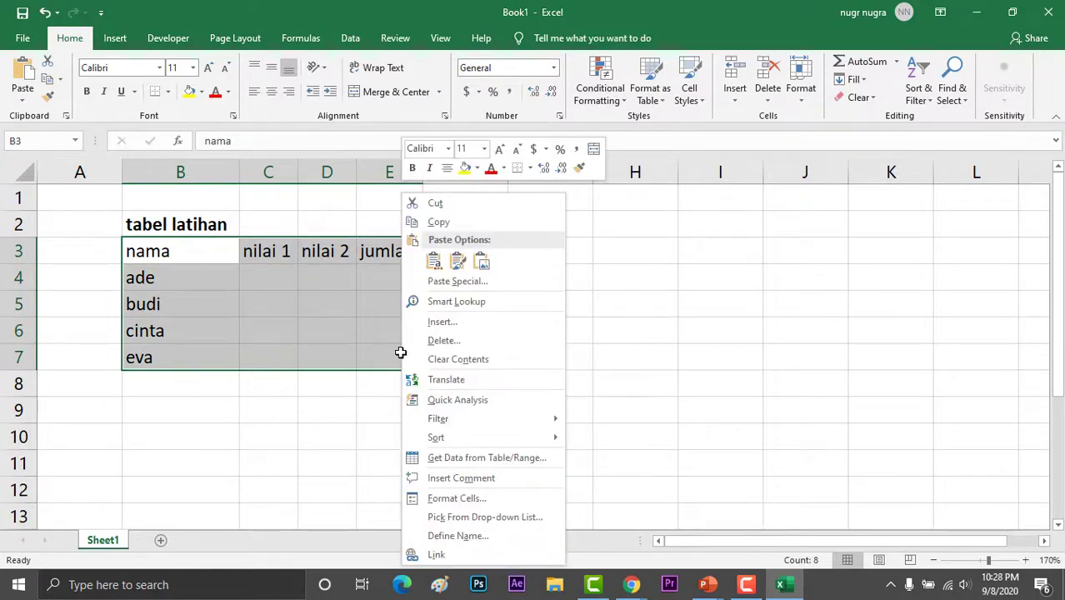
key("Escape")
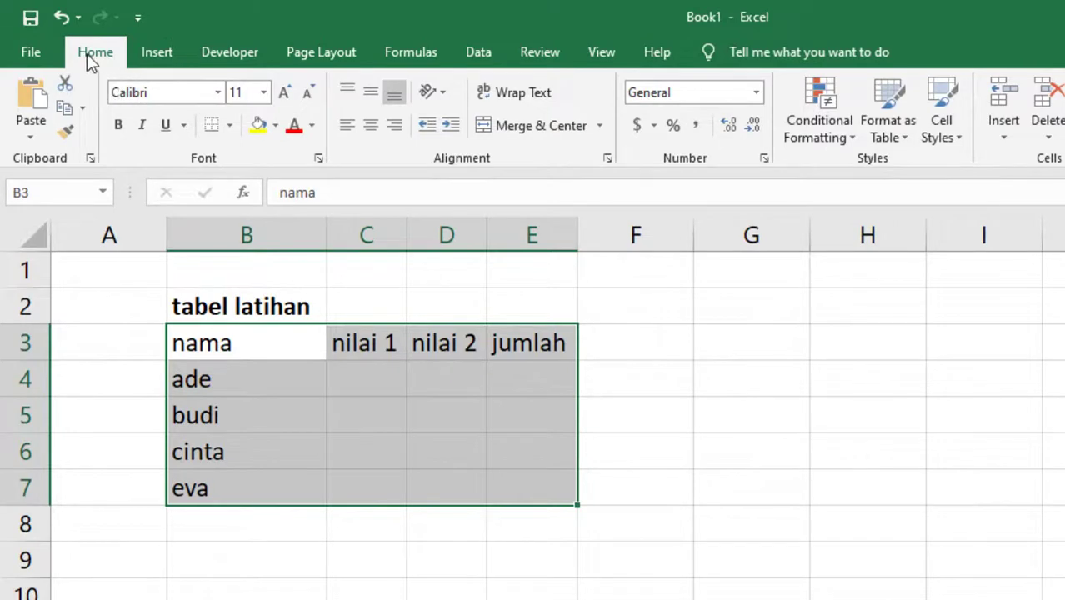
key("ctrl+q")
left_click(229, 125)
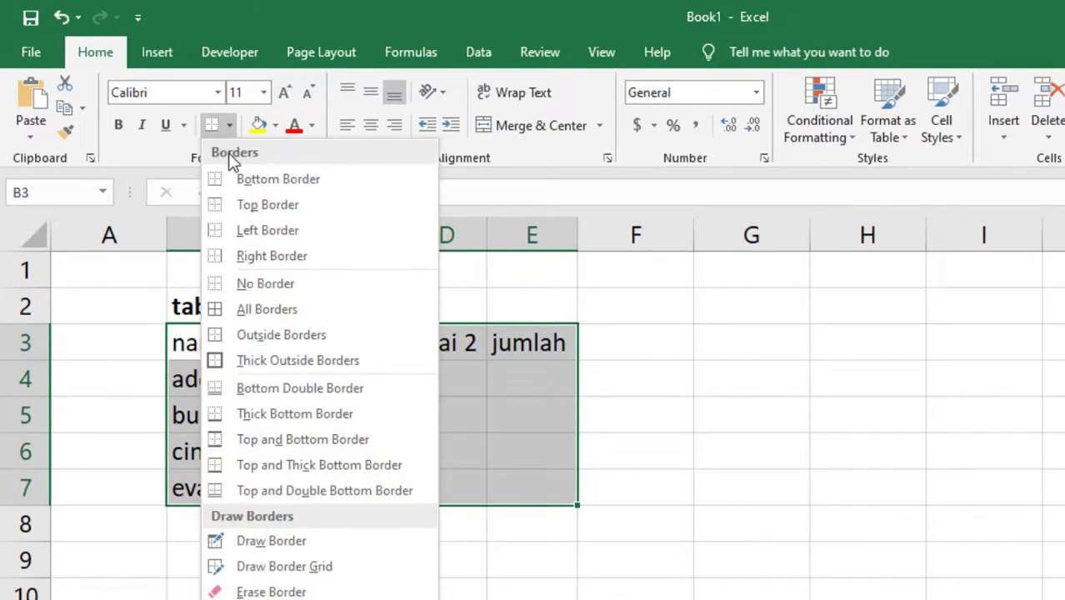
left_click(285, 315)
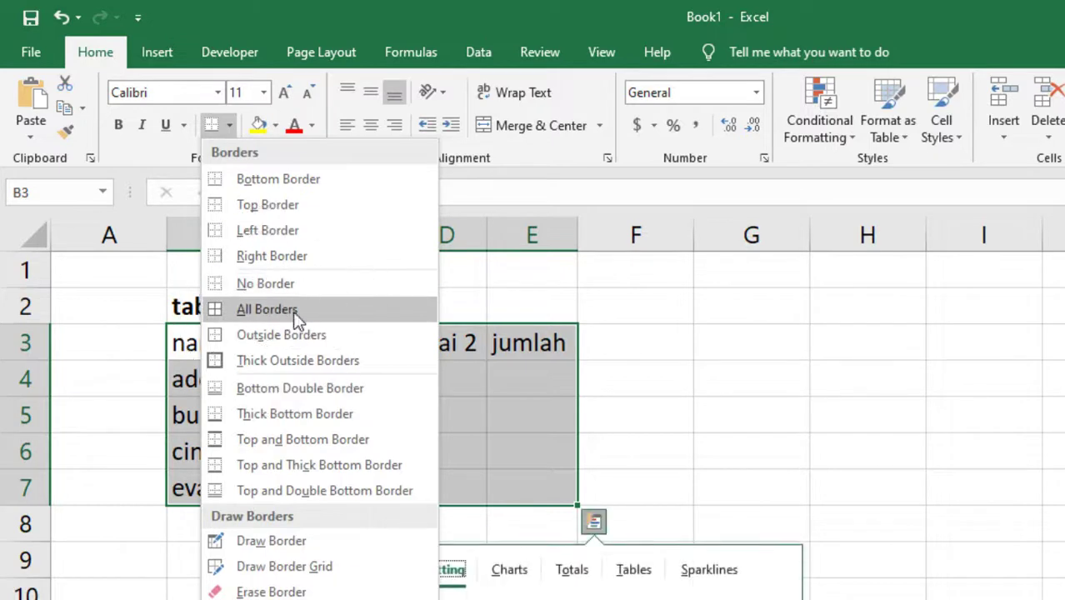
left_click(315, 311)
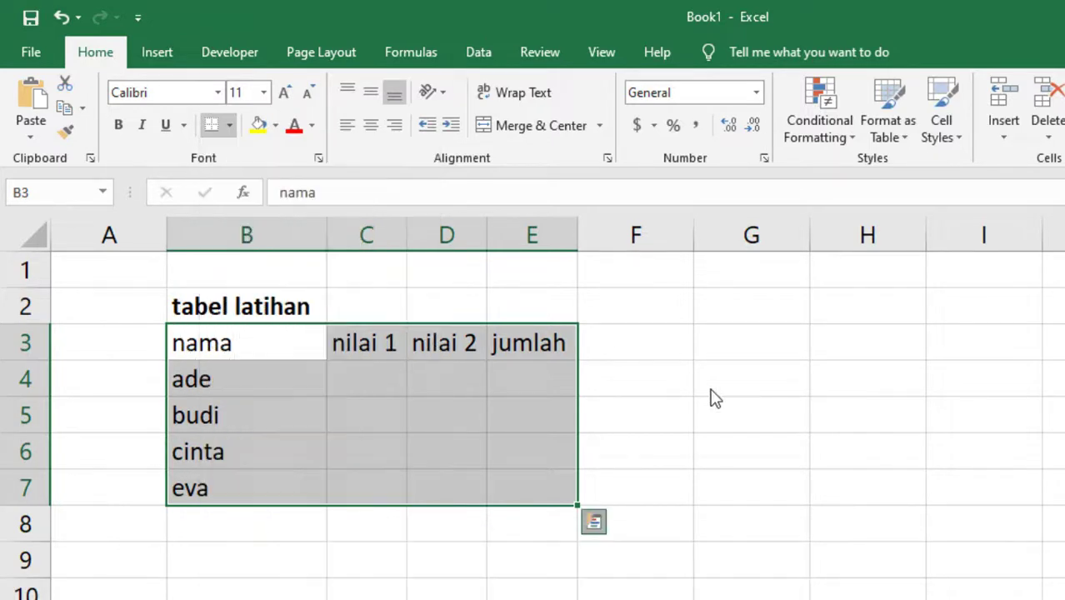
Reselect the whole table from B3 to E7 and put All Borders around every cell
left_click_drag(367, 416, 316, 441)
left_click(316, 442)
left_click_drag(241, 348, 522, 483)
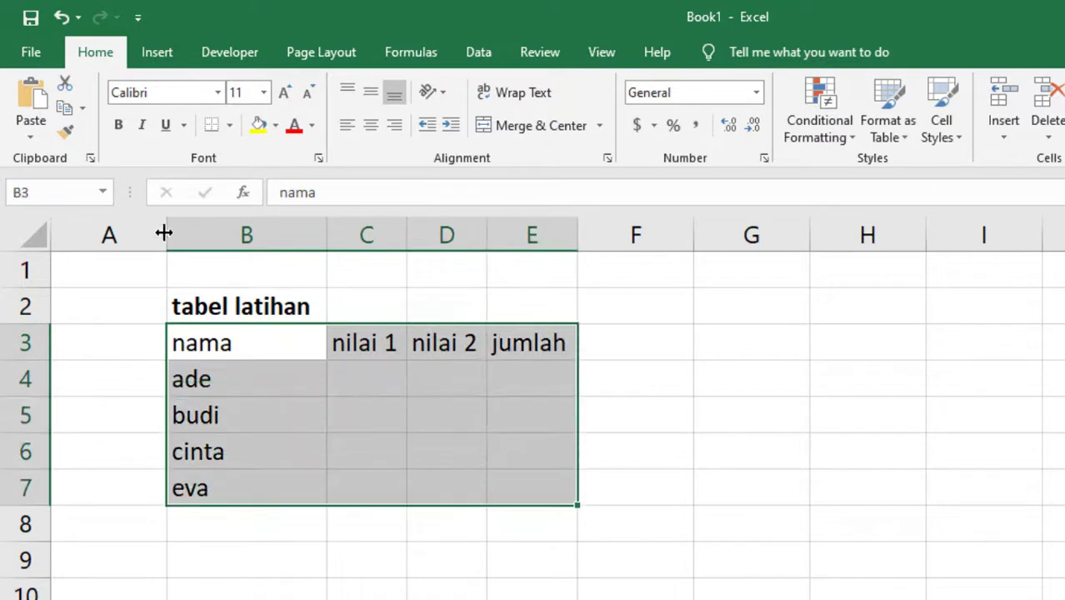
left_click(96, 55)
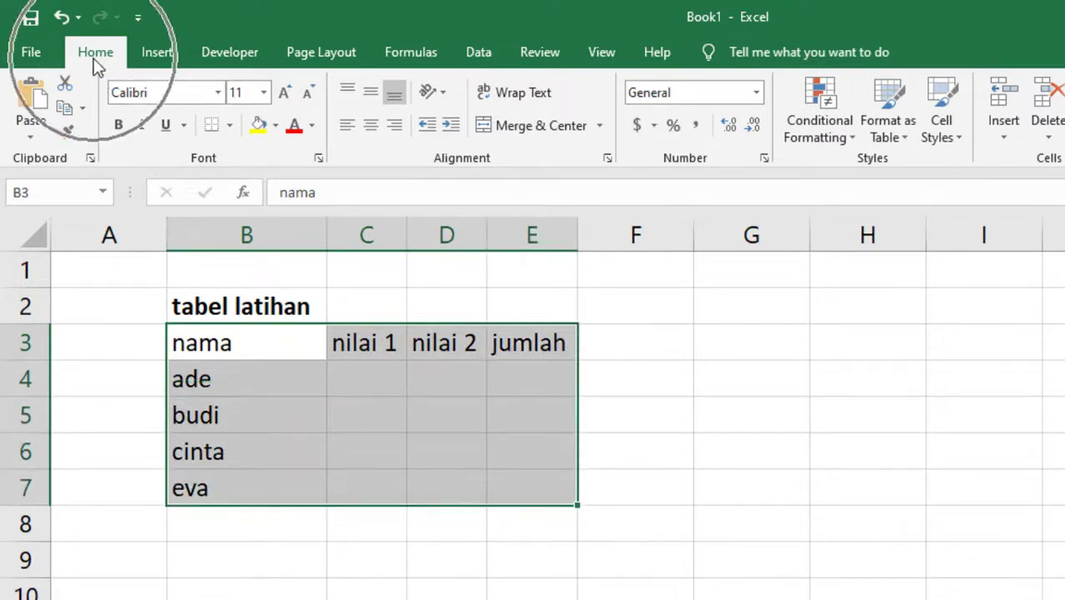
left_click(230, 127)
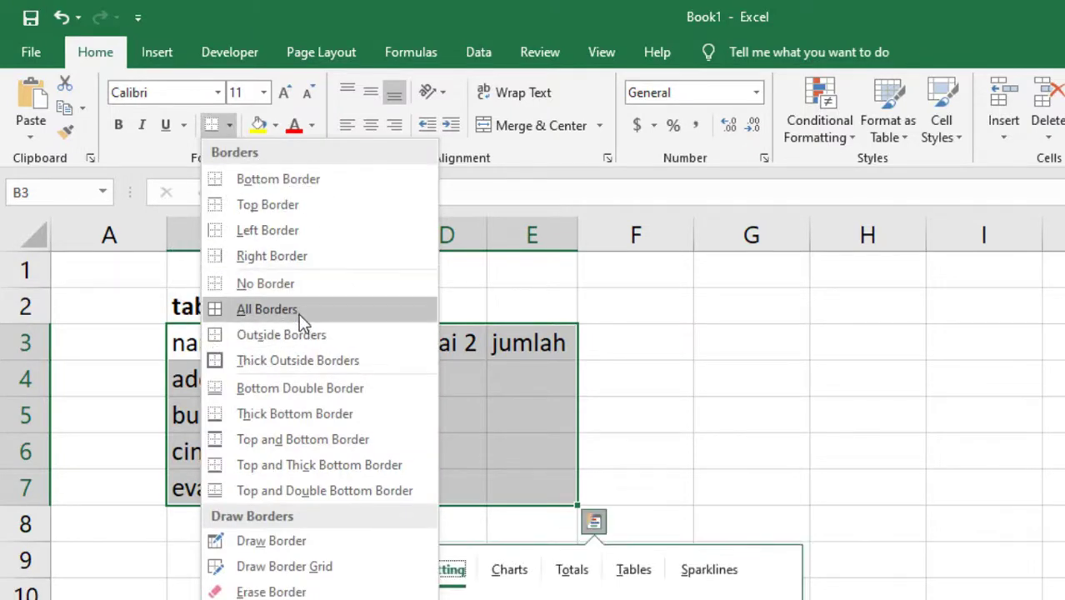
left_click(298, 313)
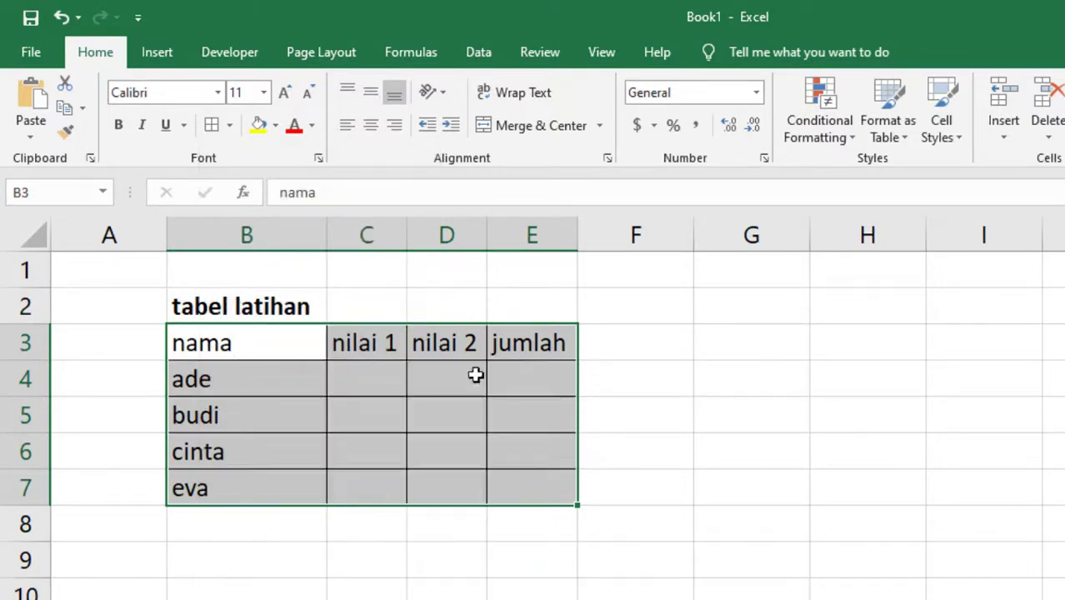
left_click(497, 405)
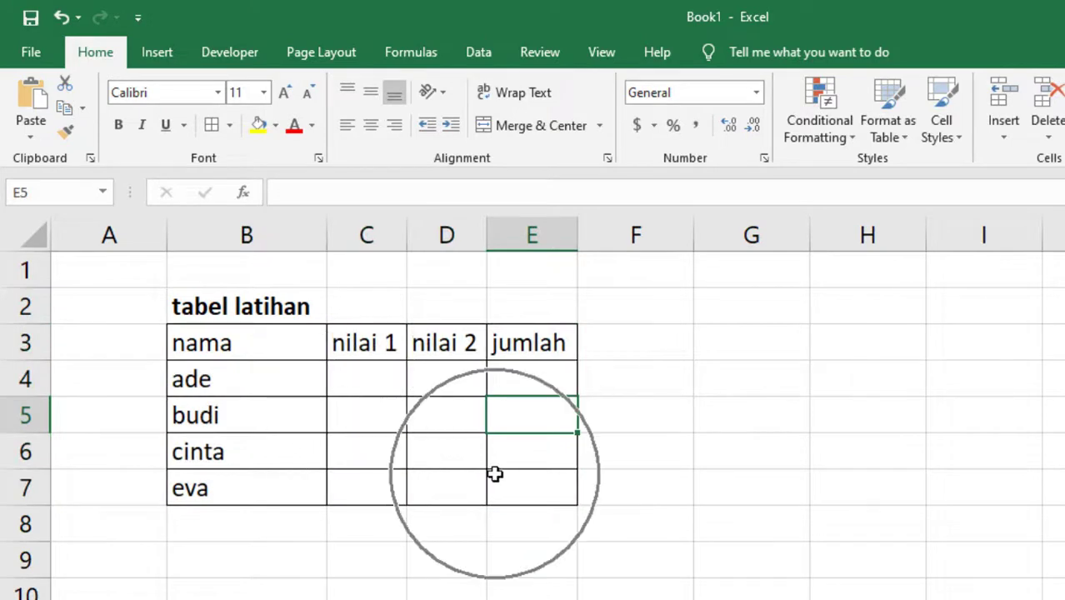
Fill the header cells B3 to E3 with a light gold theme colour
left_click(244, 348)
left_click_drag(244, 347, 524, 336)
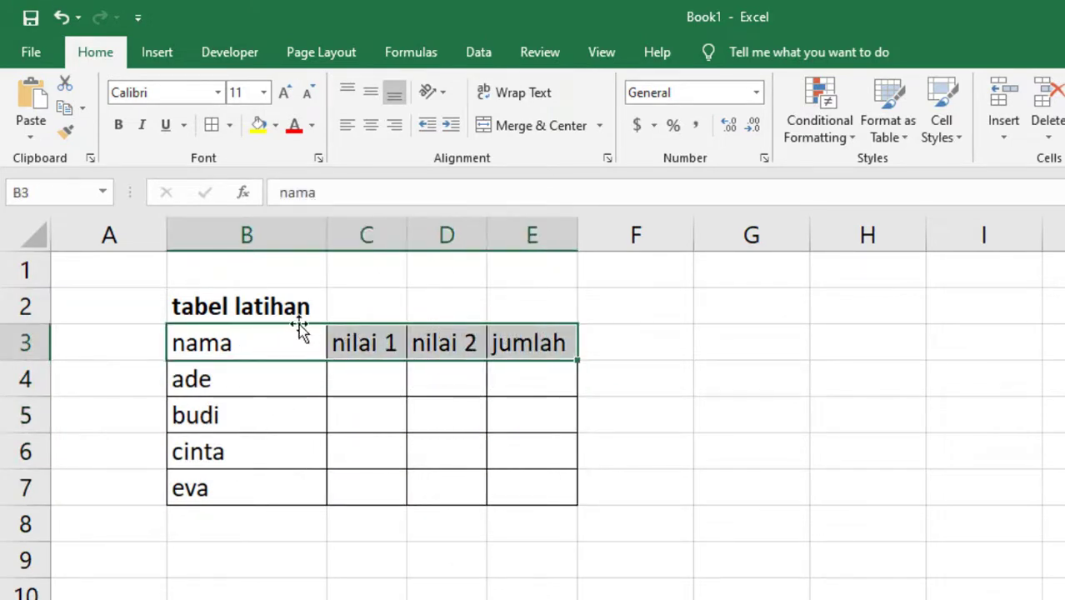
left_click(259, 127)
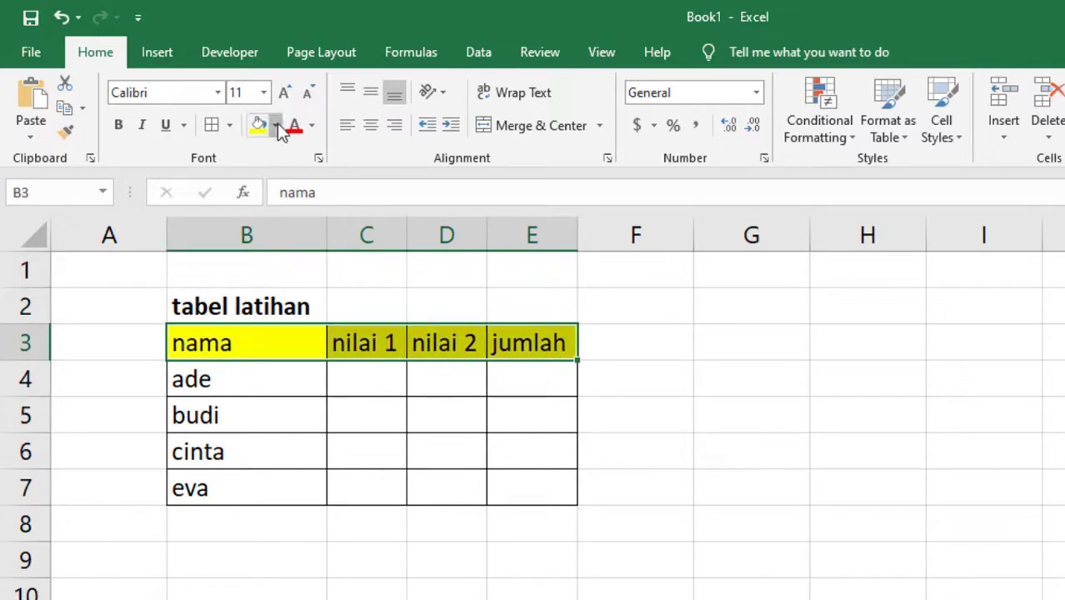
left_click(276, 126)
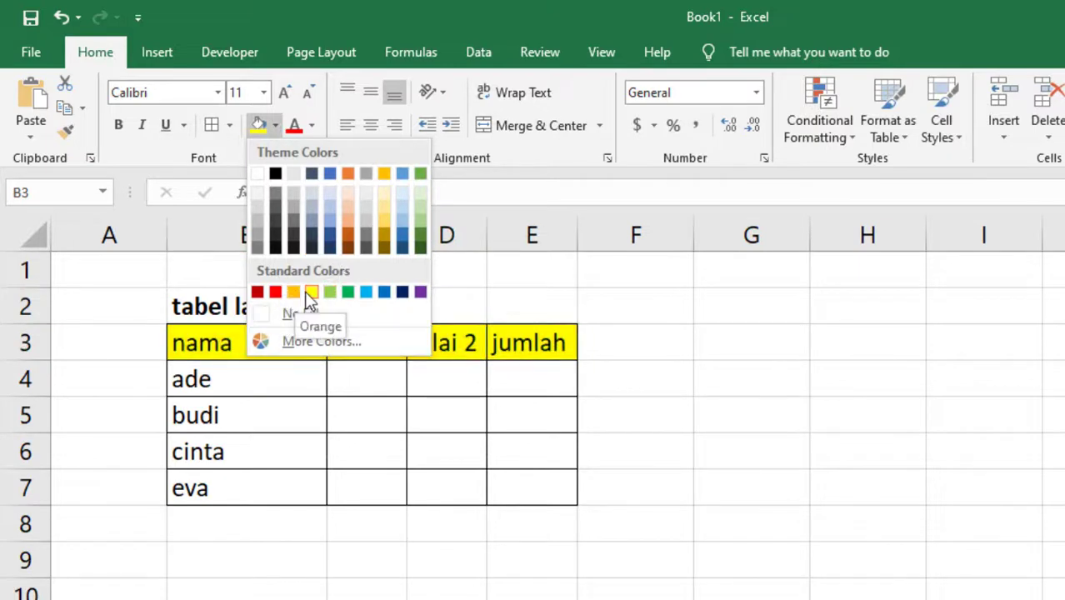
left_click(384, 213)
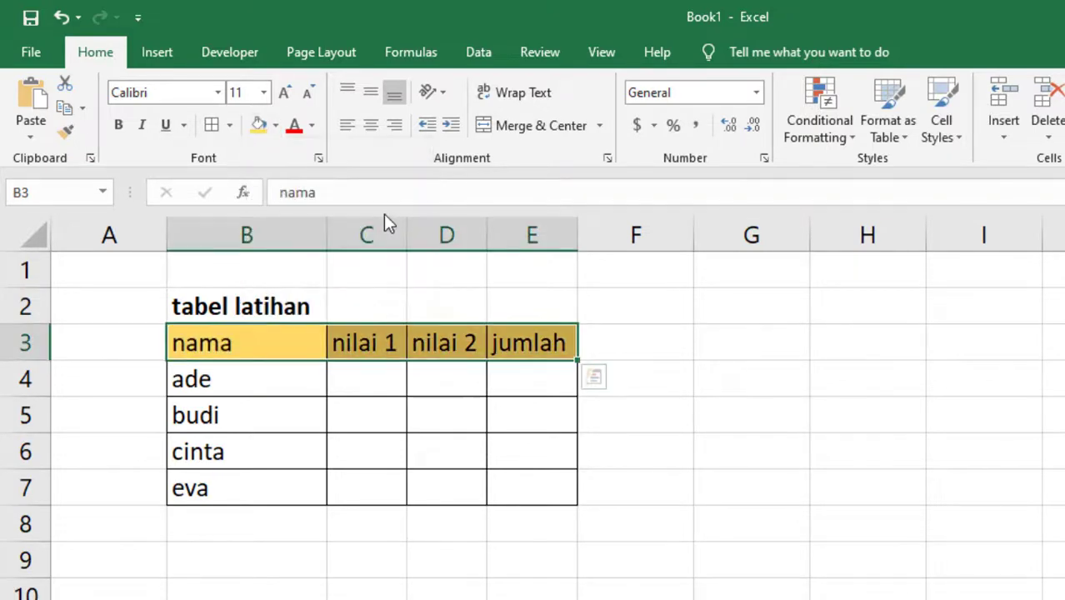
left_click(436, 404)
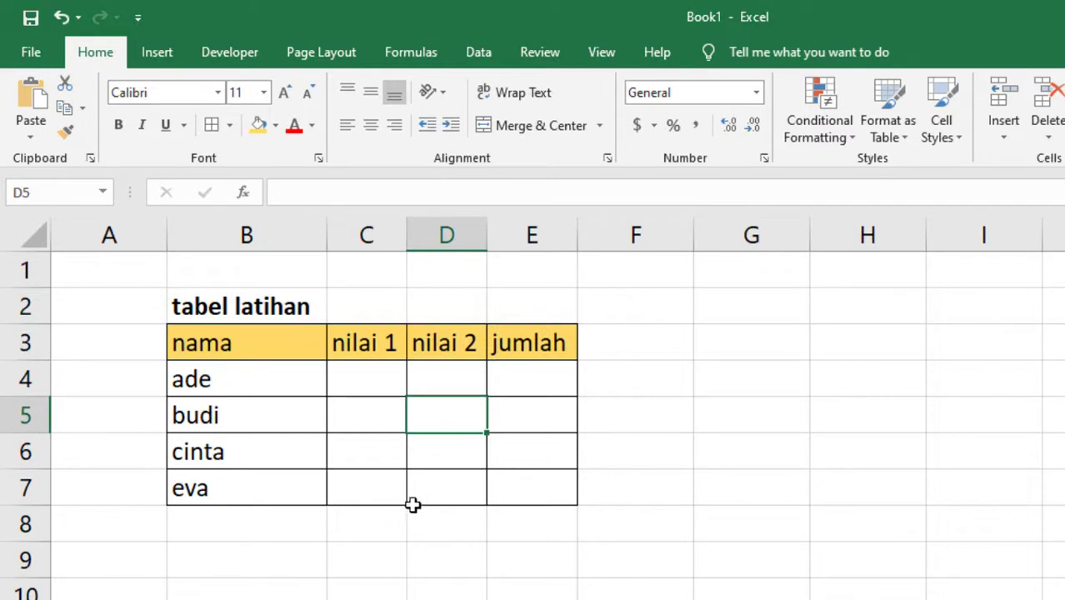
Enter the "nilai 1" scores 89, 80, 78 and 90 in cells C4 to C7
left_click(344, 533)
left_click(388, 382)
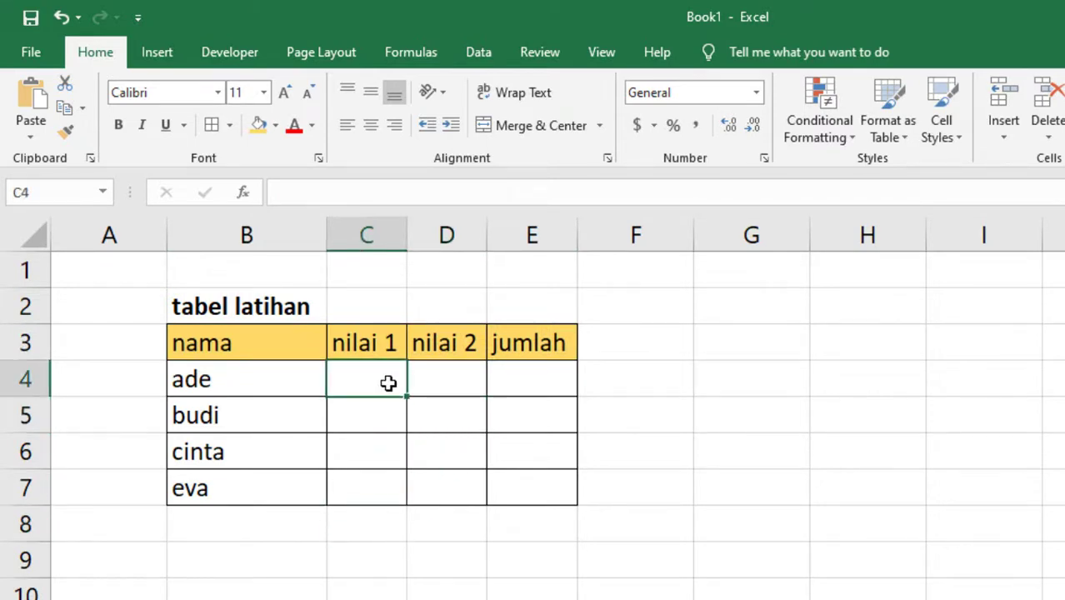
key("Right")
left_click(389, 383)
type("89")
key("Return")
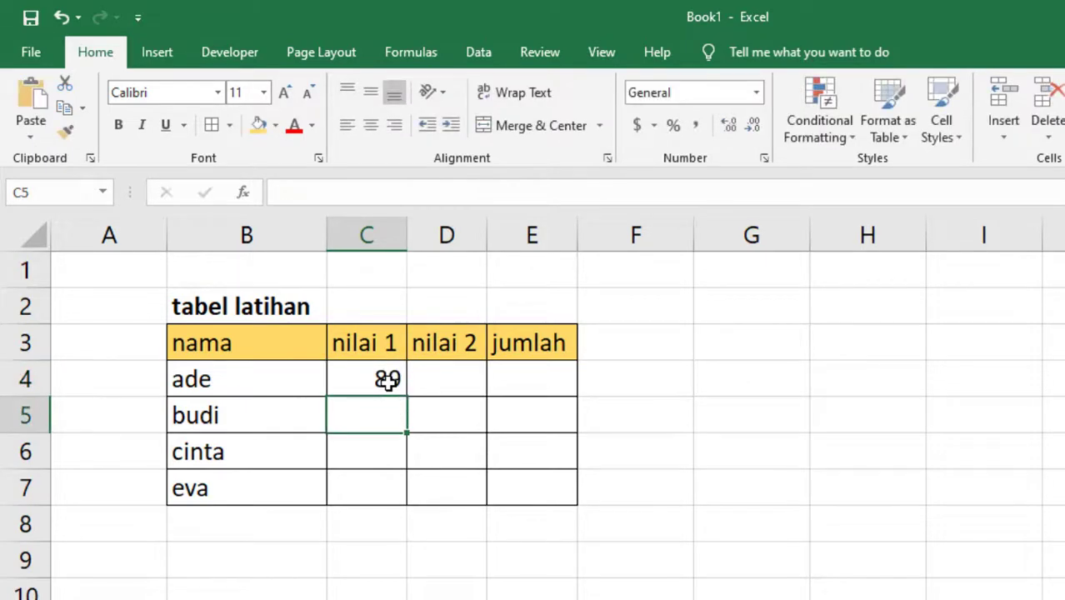
type("8")
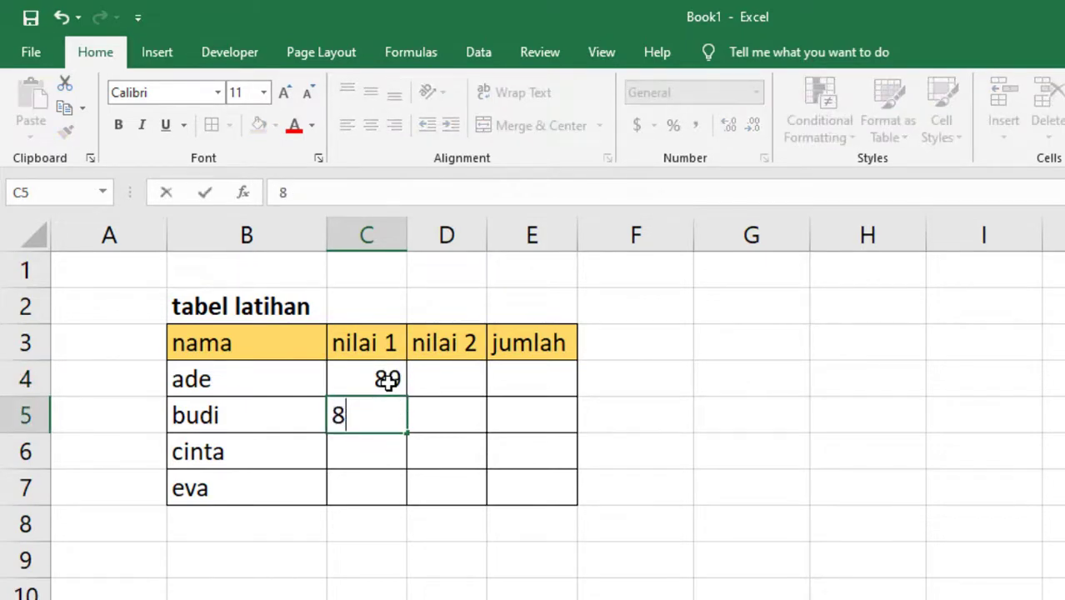
type("-0")
key("Return")
type("78")
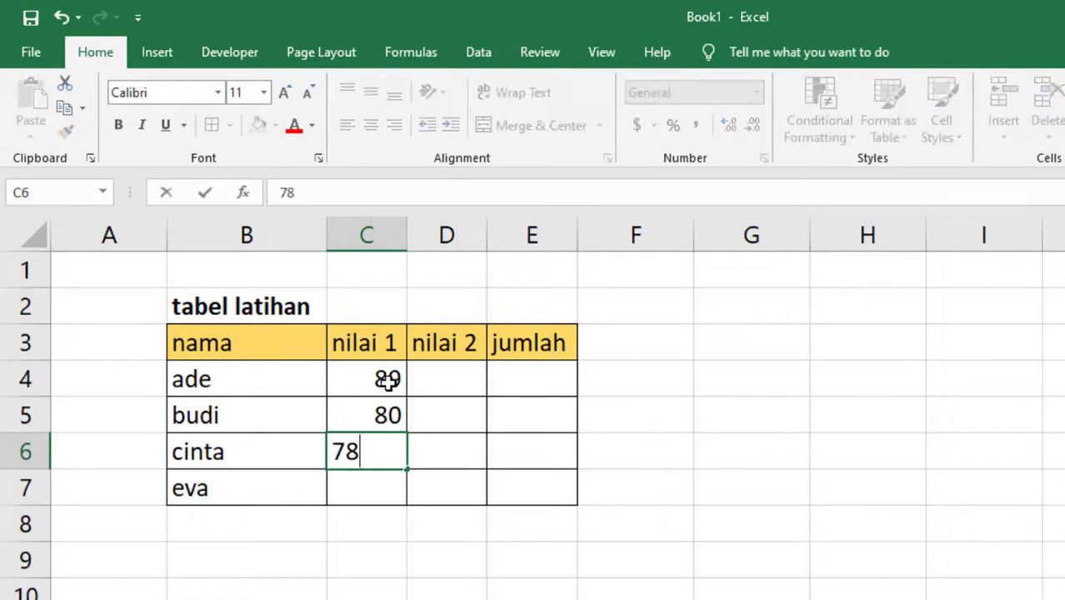
key("Return")
type("90")
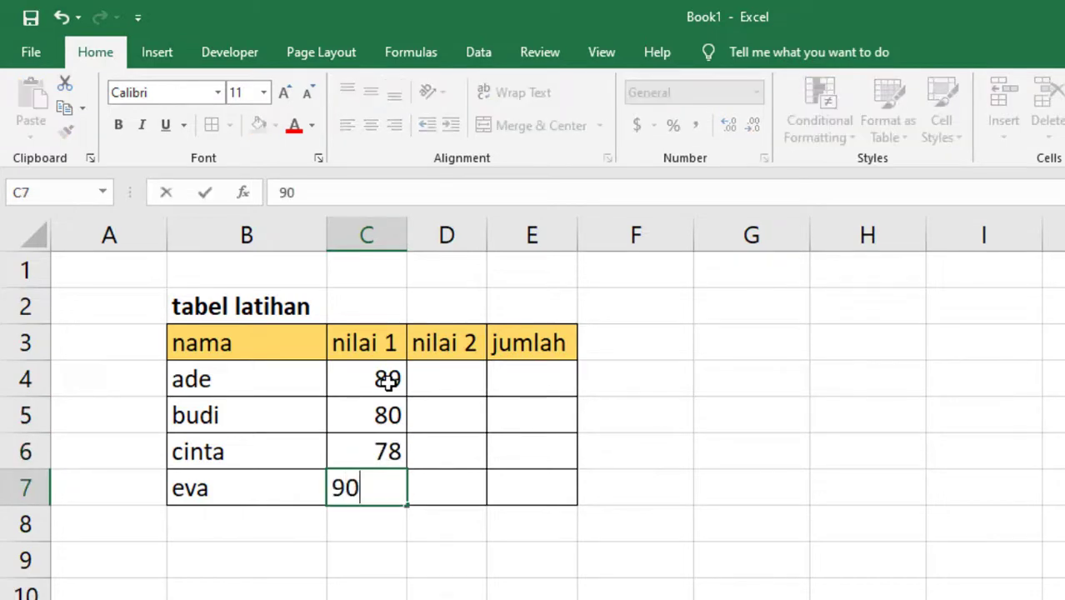
key("Tab")
Enter the "nilai 2" scores 78, 80, 89 and 90 in cells D4 to D7
left_click(469, 392)
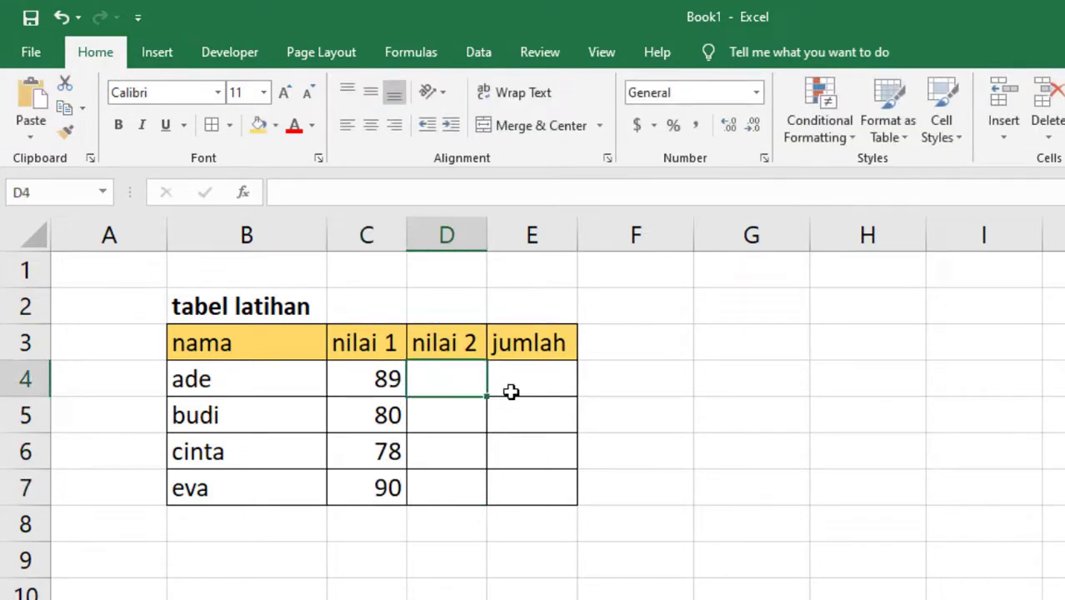
type("78")
key("Return")
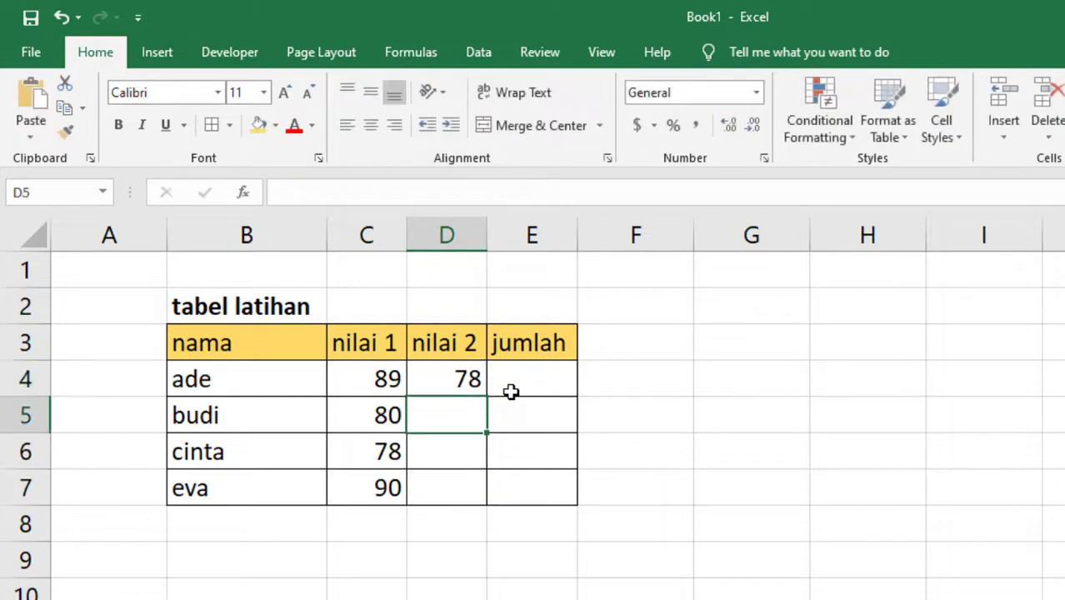
type("80")
key("Return")
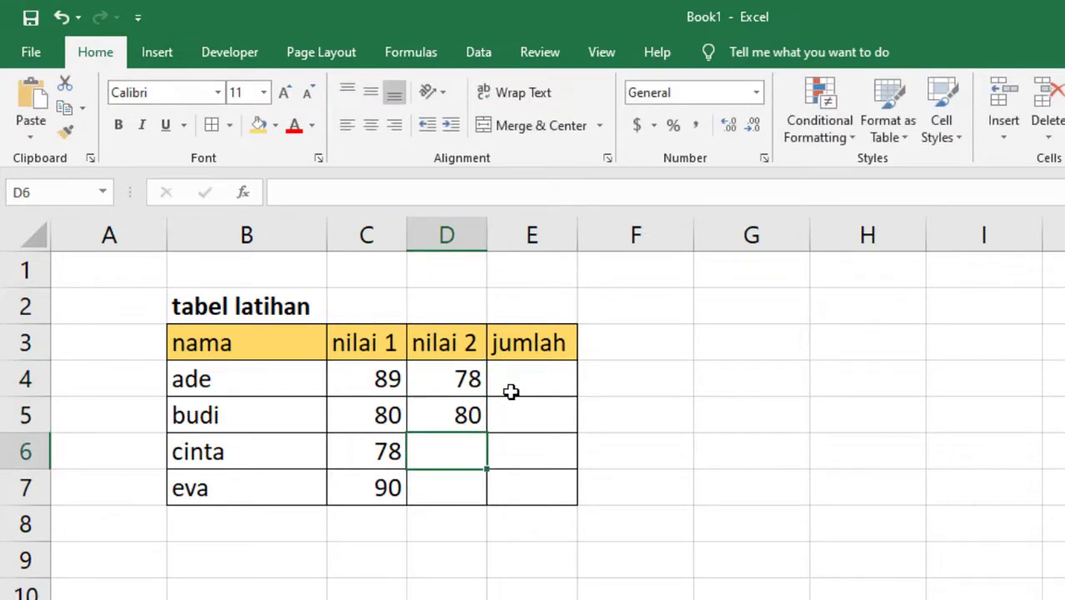
type("89")
key("Return")
type("90")
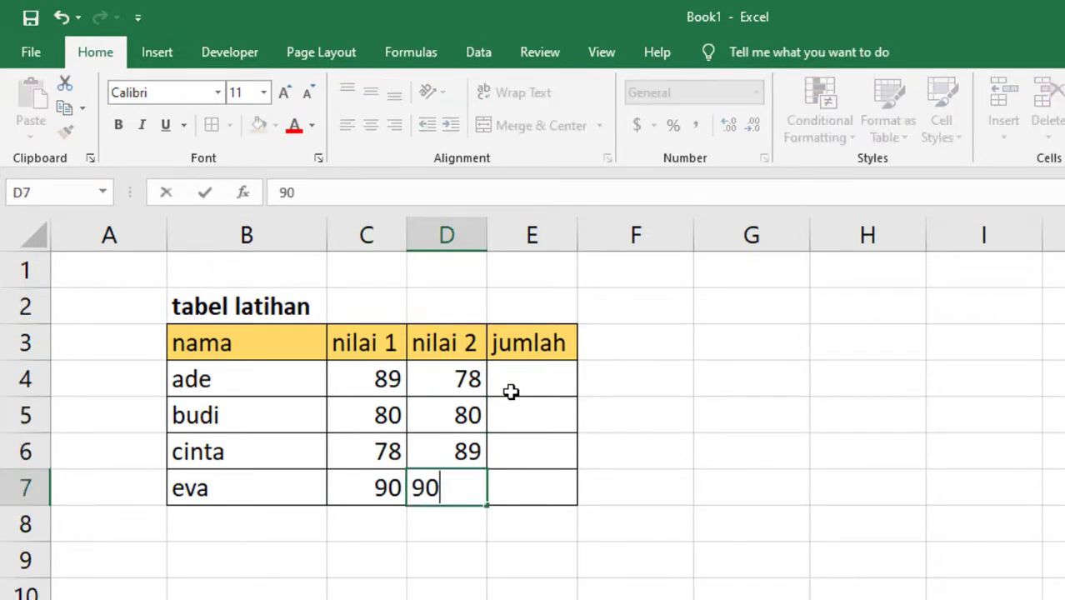
left_click(673, 494)
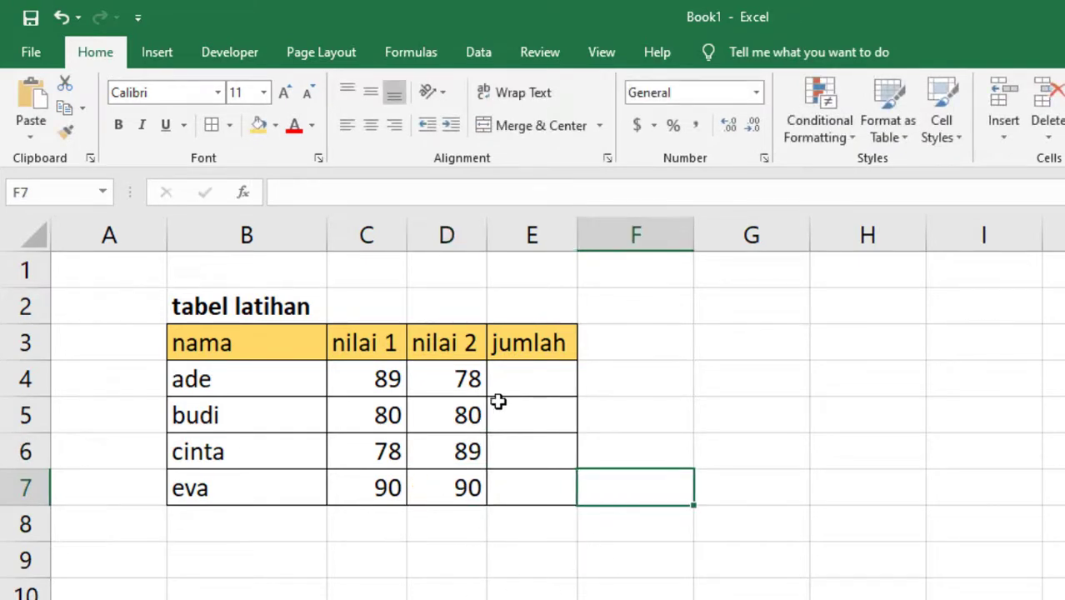
Enter the formula =C4+D4 in cell E4 under the "jumlah" header
left_click(530, 374)
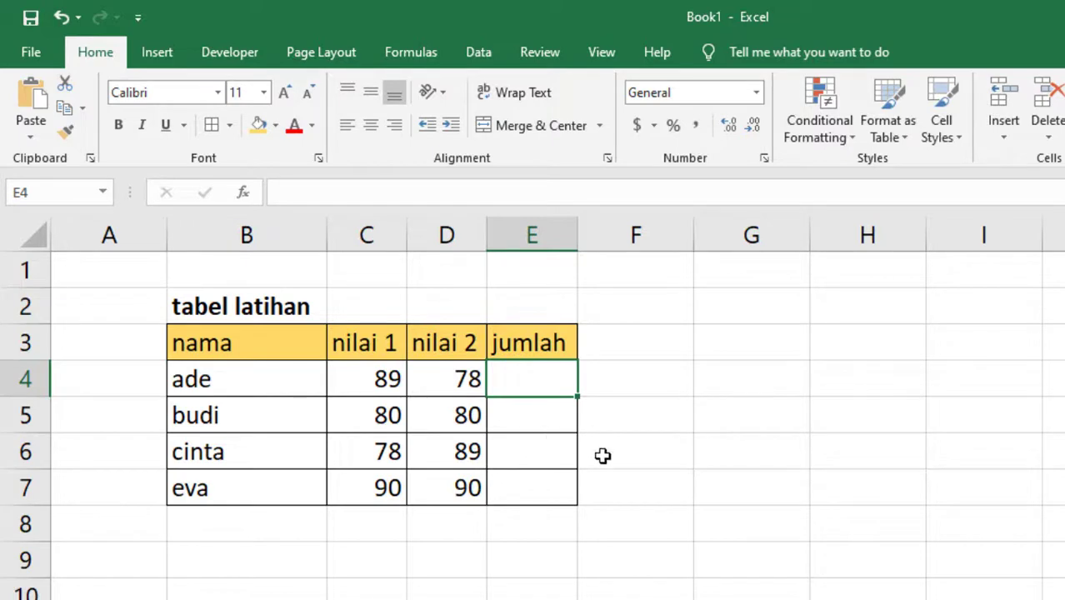
left_click(543, 387)
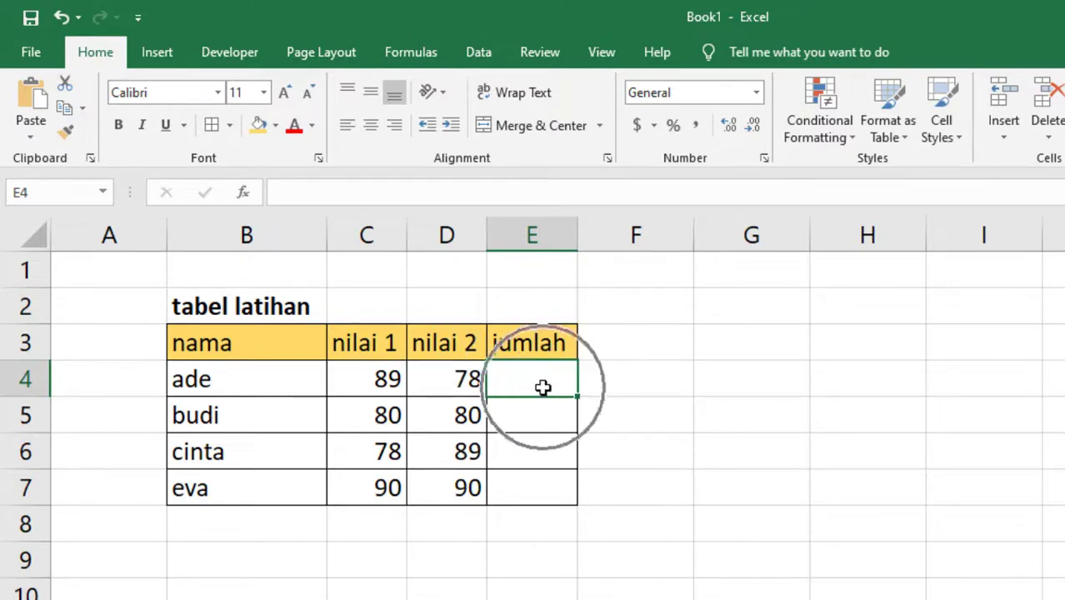
type("=")
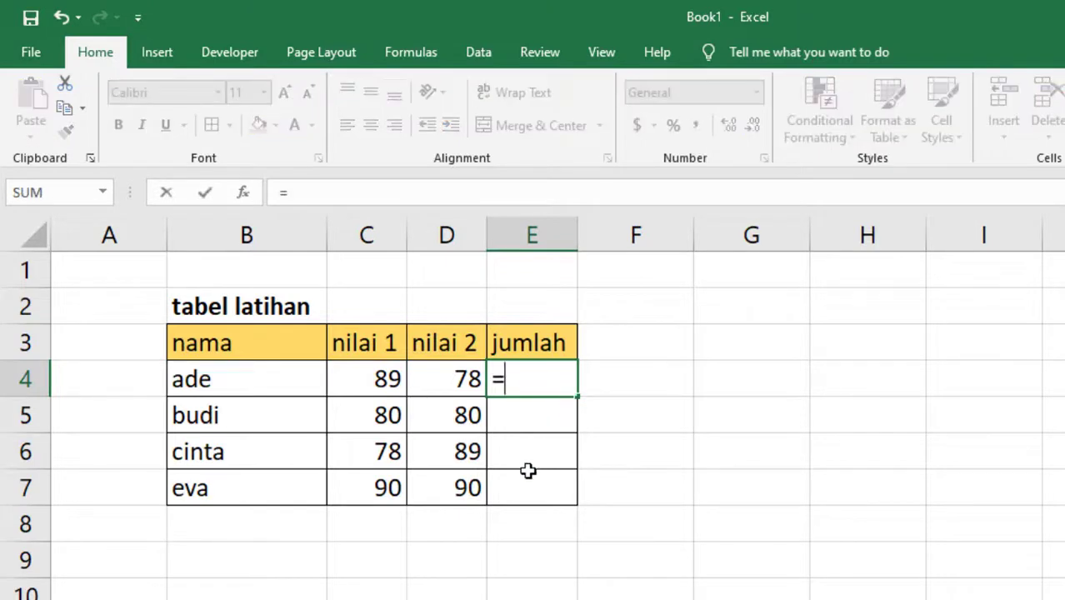
left_click(364, 379)
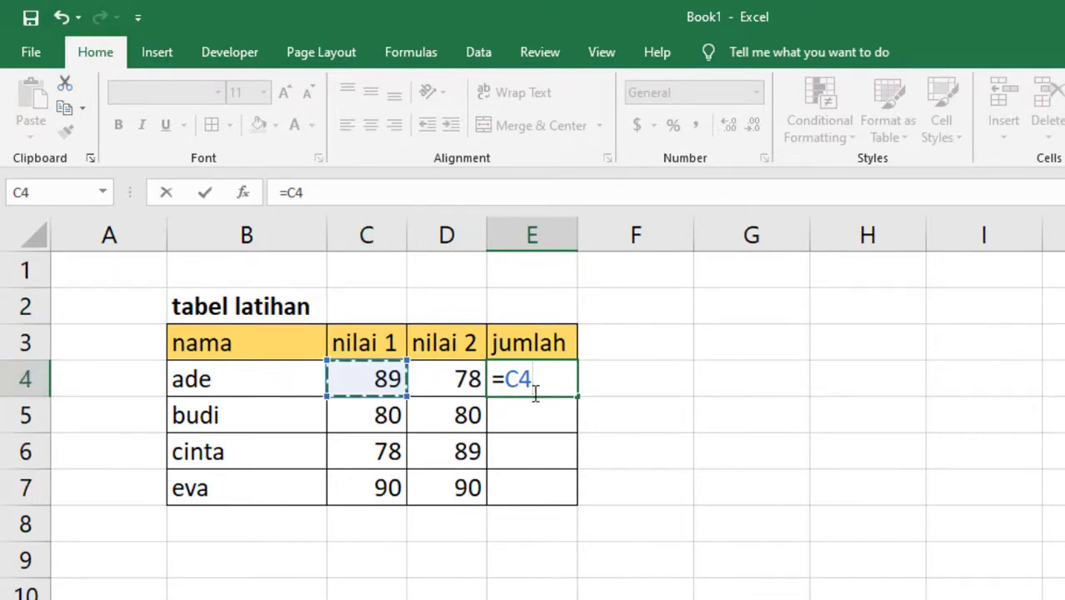
type("+")
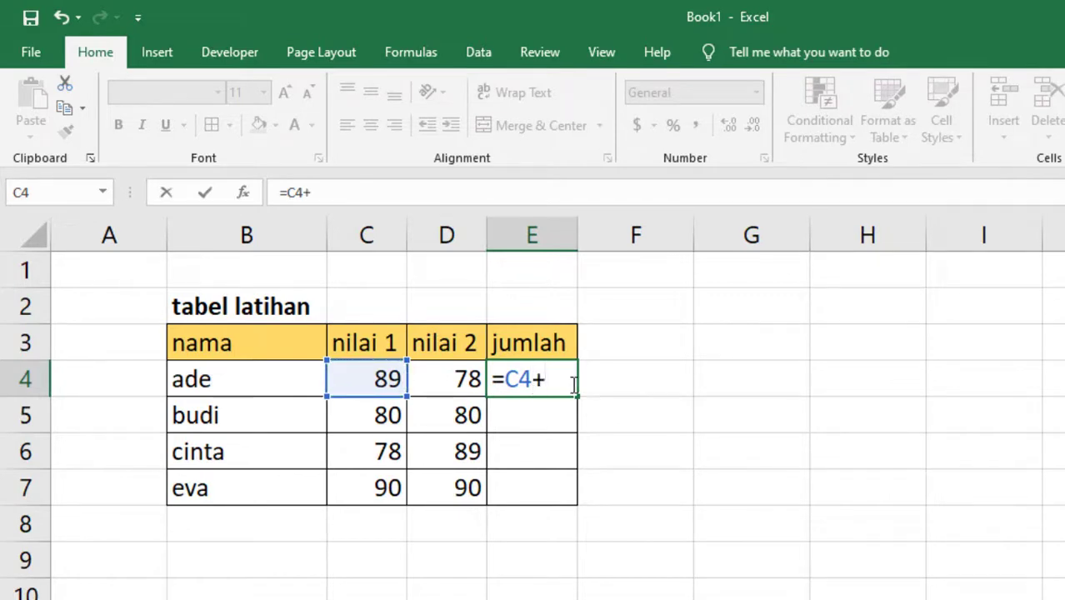
left_click(472, 381)
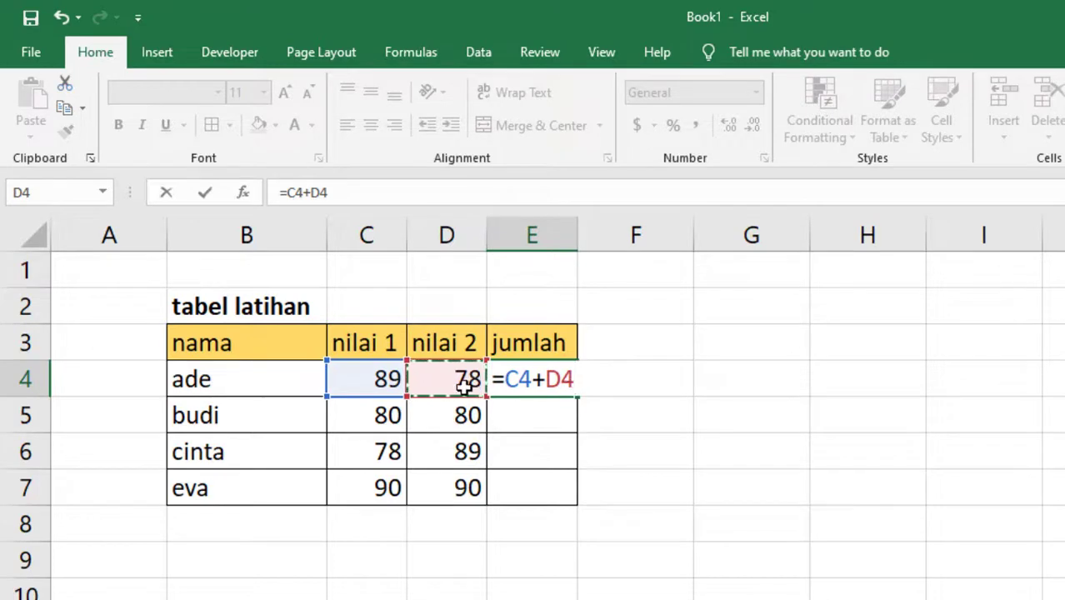
left_click(457, 383)
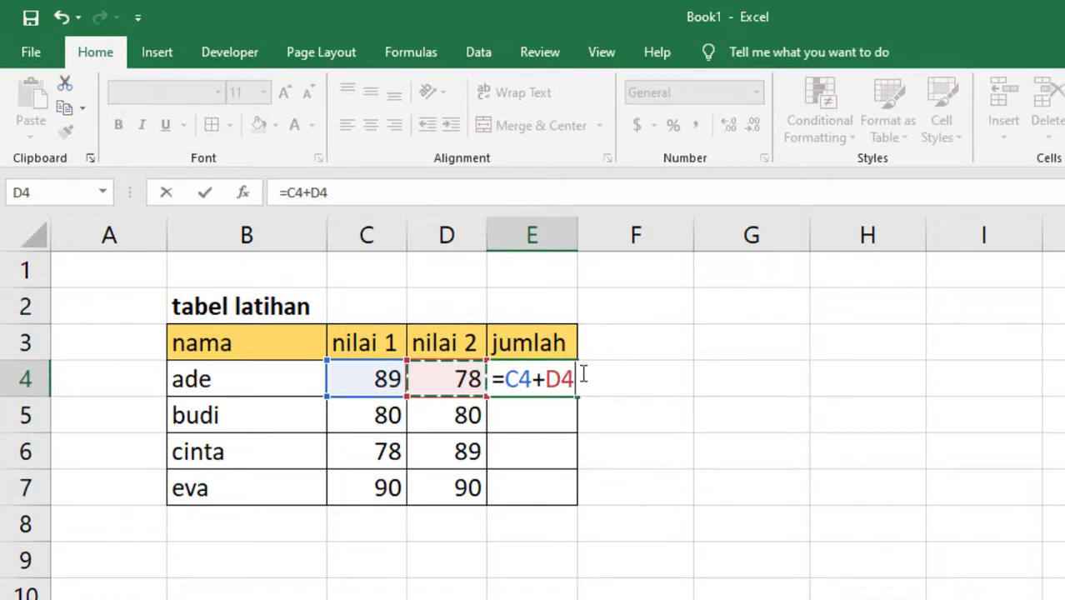
left_click(206, 194)
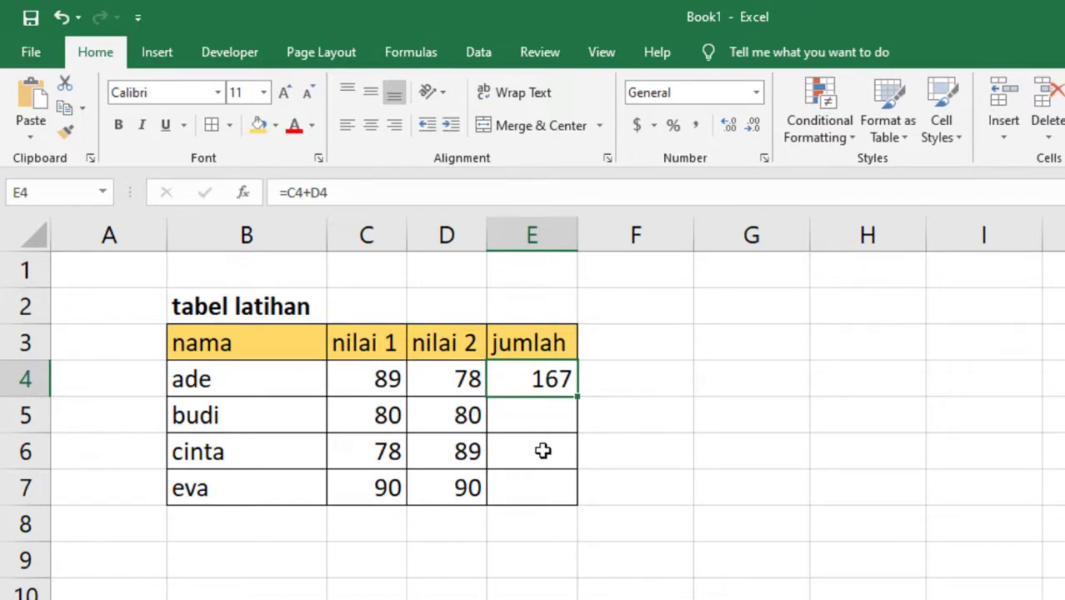
Copy the sum formula from E4 down through E7 to total every row
double_click(579, 400)
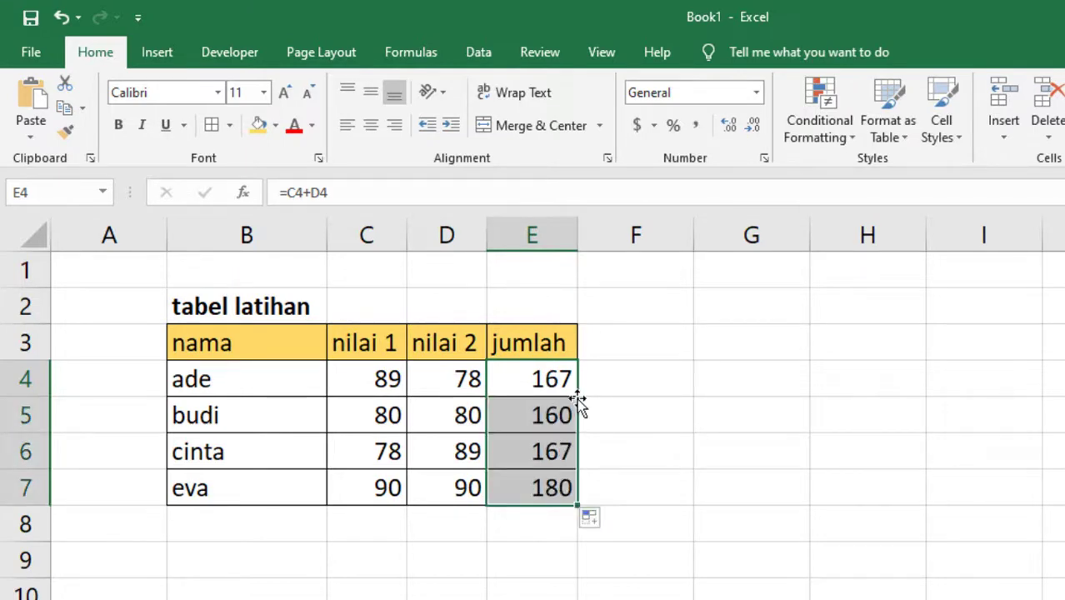
key("ctrl+z")
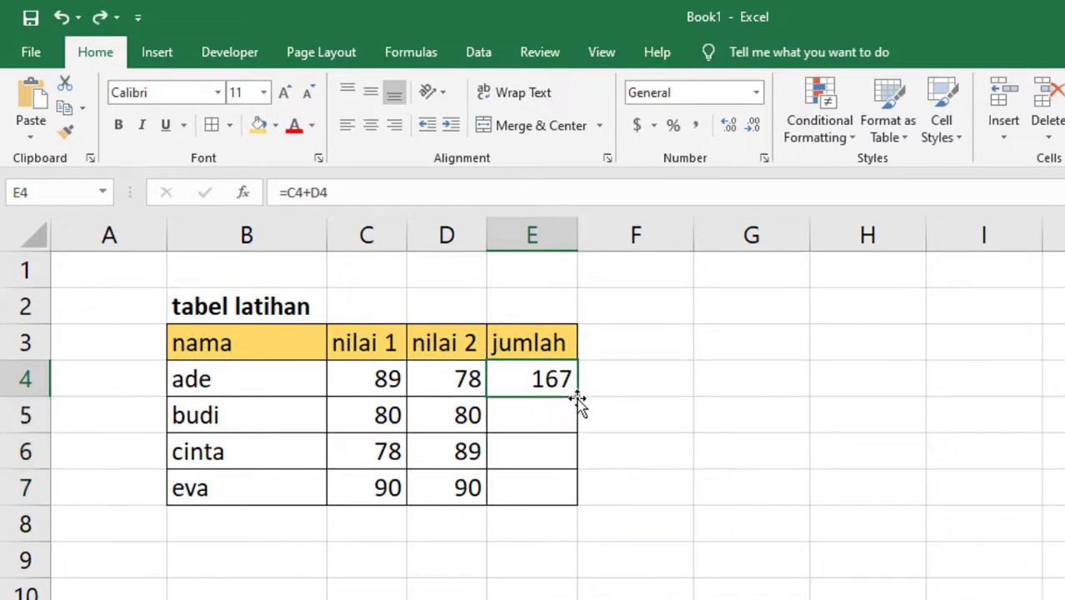
left_click(613, 400)
left_click(572, 382)
left_click_drag(578, 399, 577, 498)
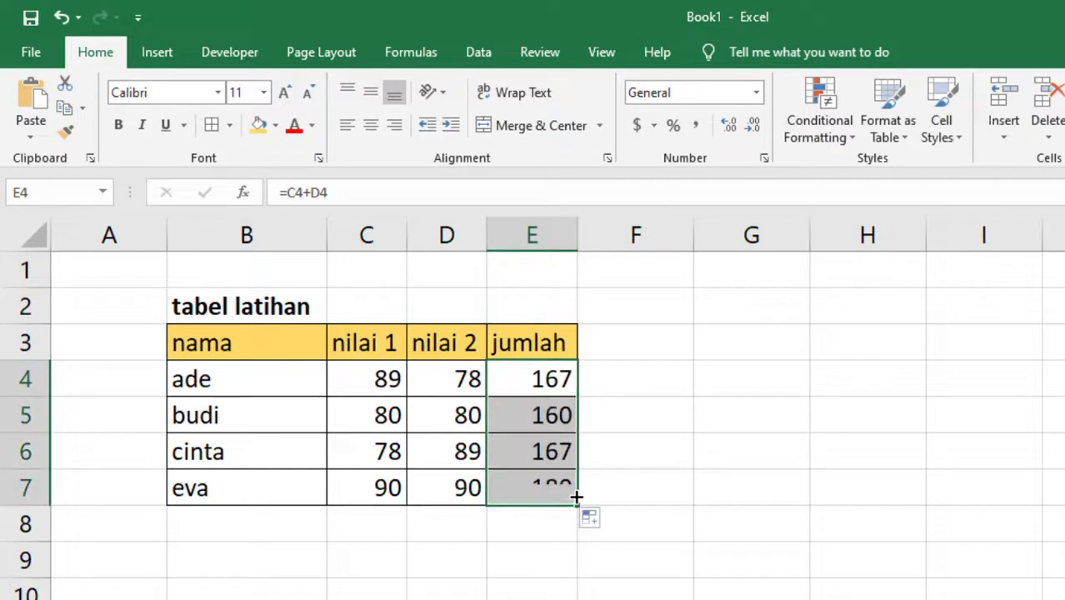
left_click(691, 526)
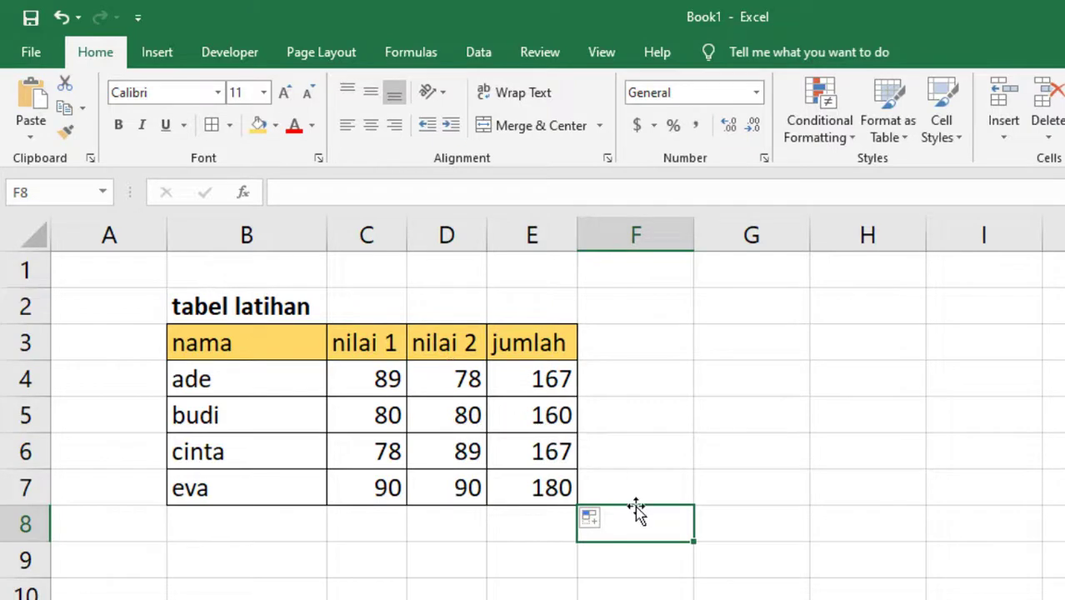
left_click(32, 25)
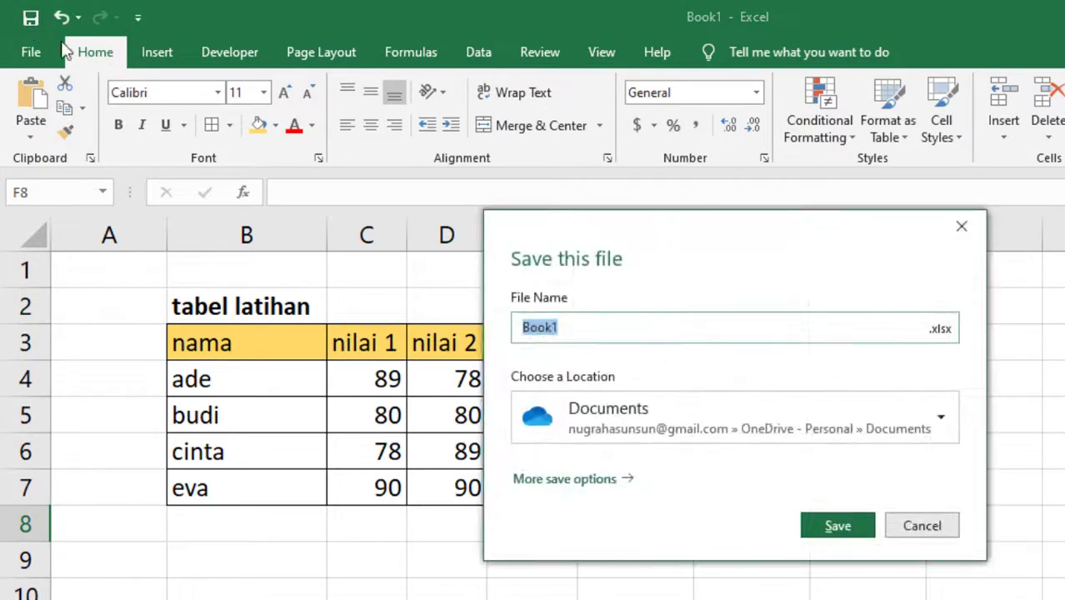
left_click(900, 411)
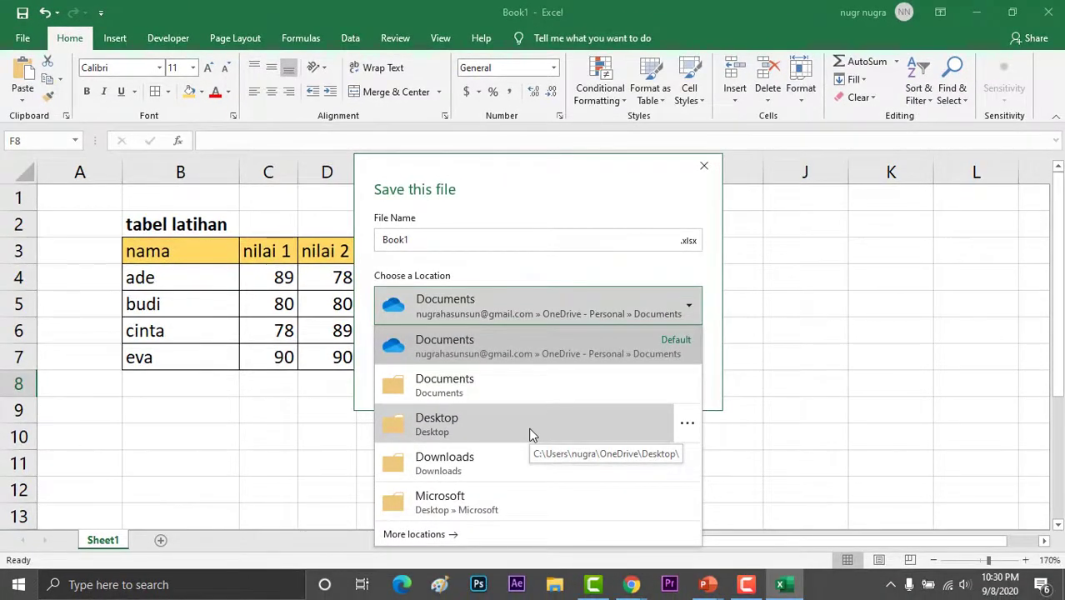
left_click(532, 434)
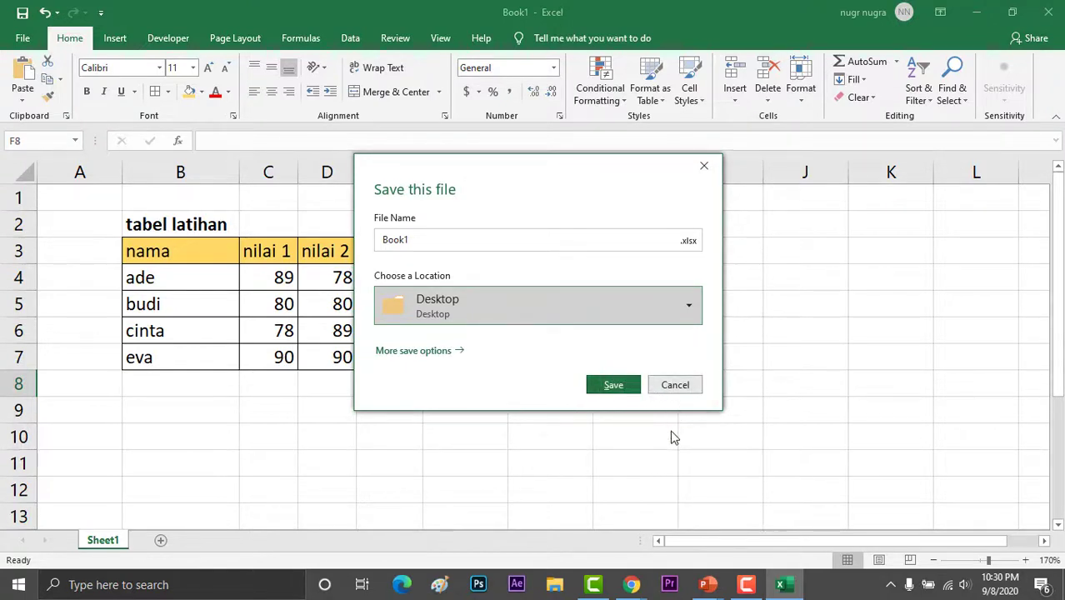
key("Escape")
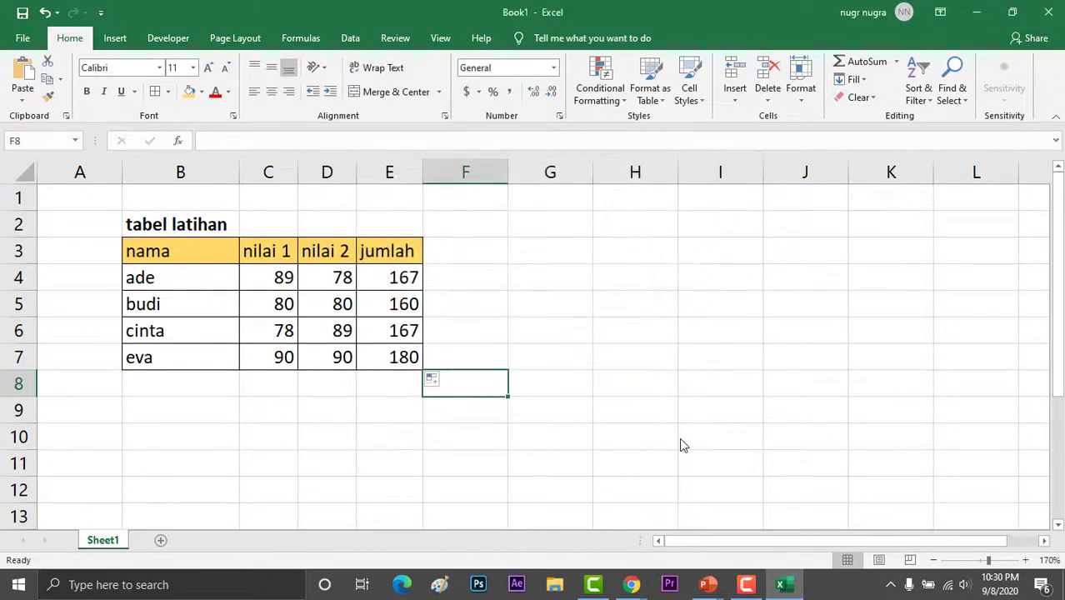
Switch to PowerPoint
mouse_move(722, 592)
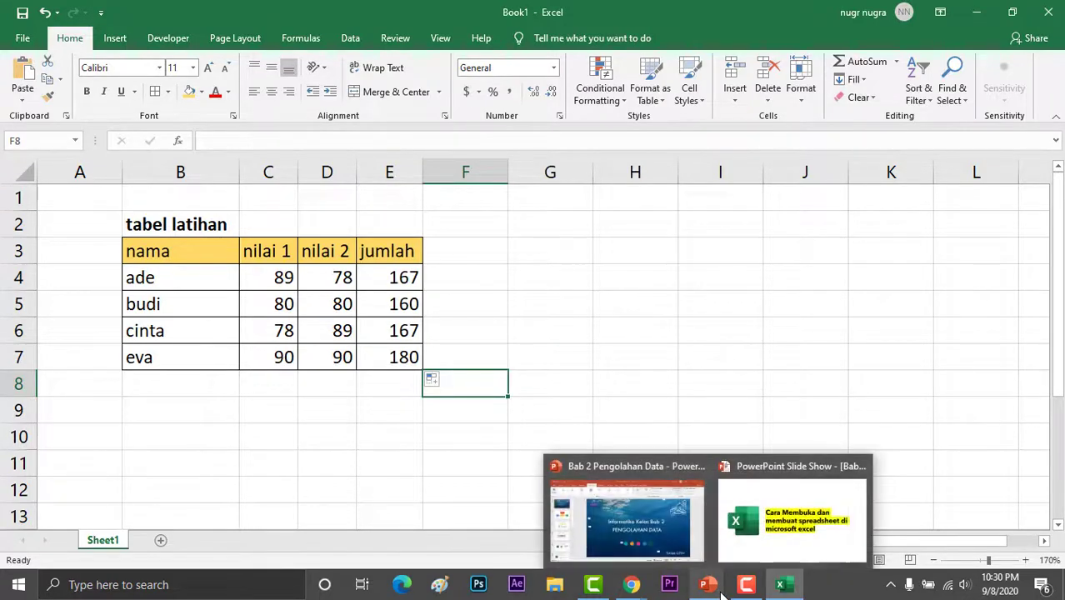